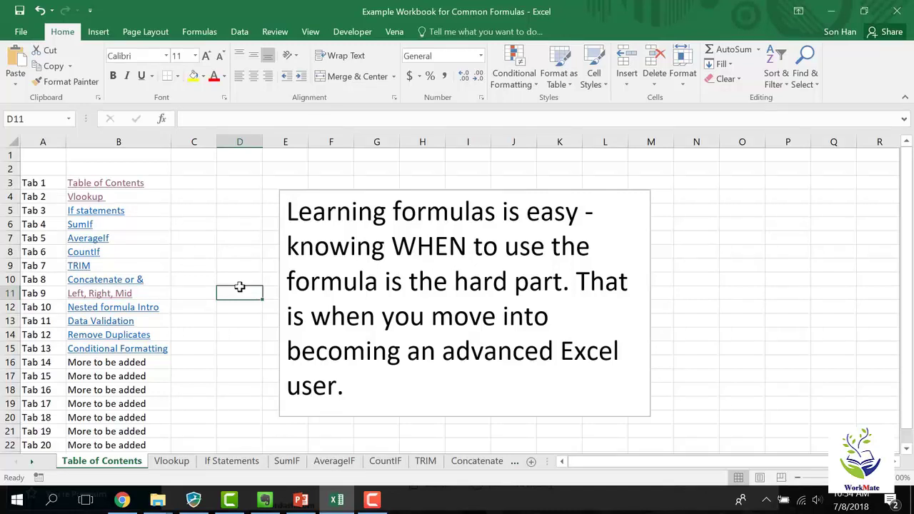
Open the Vlookup example sheet from the table of contents and examine the Original List and its cost column.
left_click(84, 198)
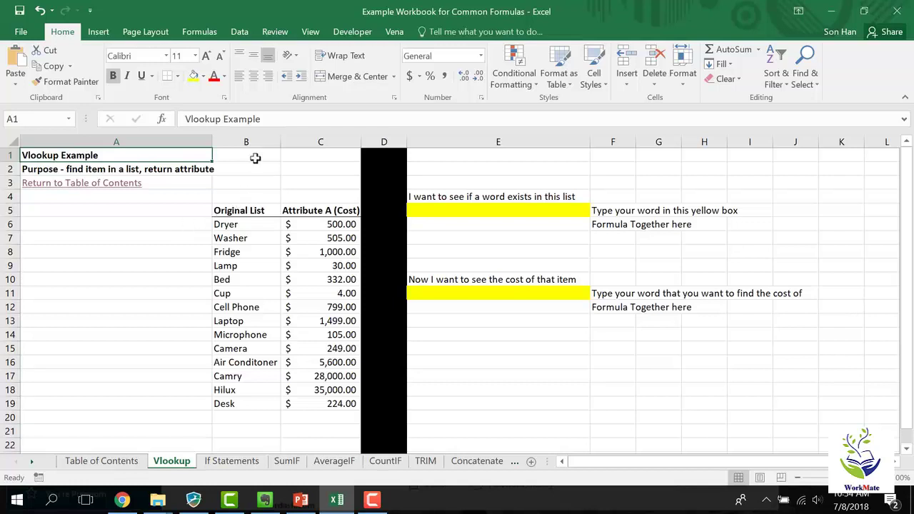
left_click_drag(230, 206, 330, 436)
left_click(331, 437)
left_click_drag(242, 207, 322, 404)
left_click(312, 406)
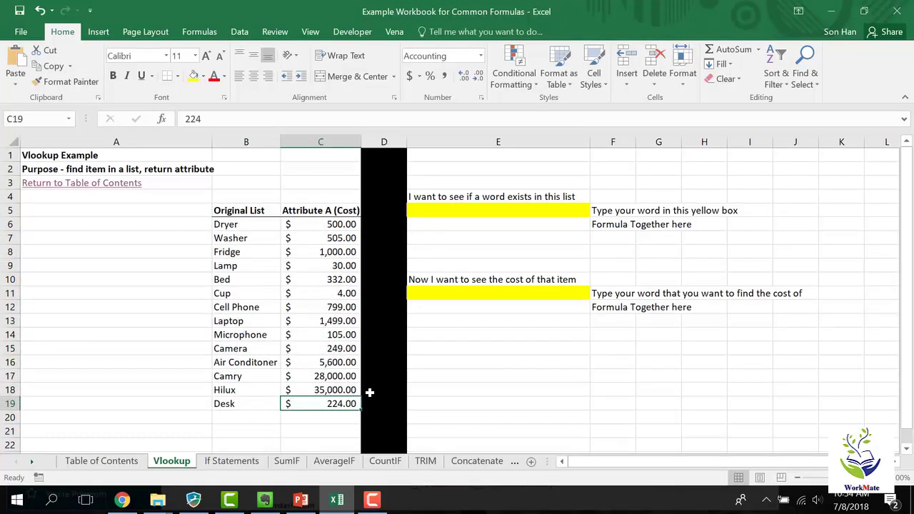
key("Left")
key("ctrl+shift+Up")
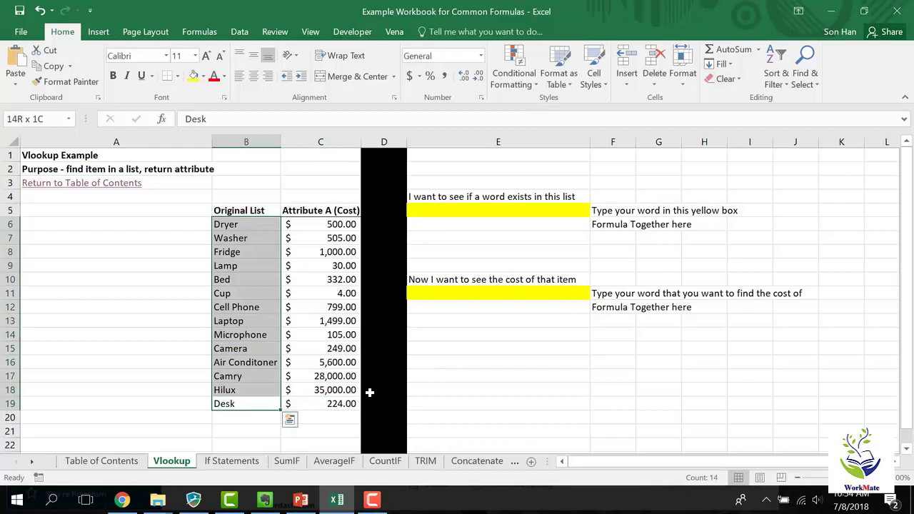
key("shift+Down")
left_click_drag(290, 224, 307, 408)
left_click(266, 398)
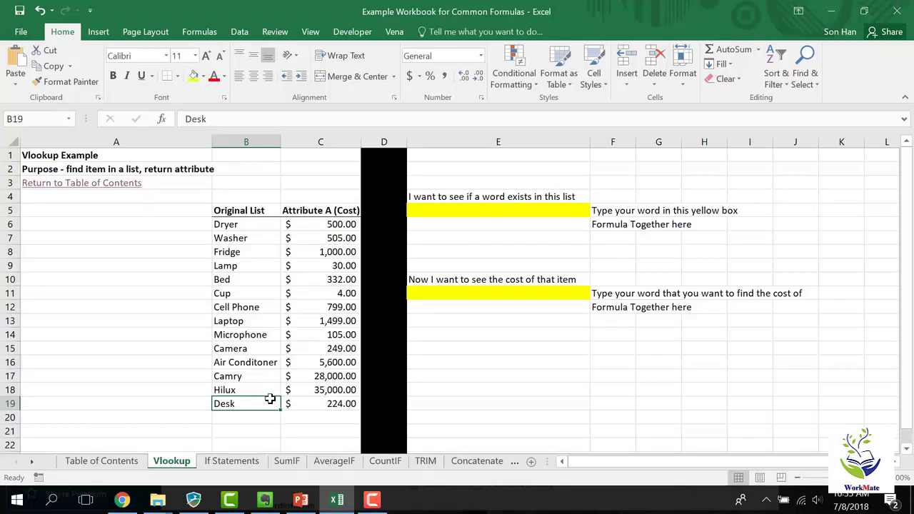
Enter the word Lamp in yellow cell E5 as the item to check against the list.
left_click(521, 212)
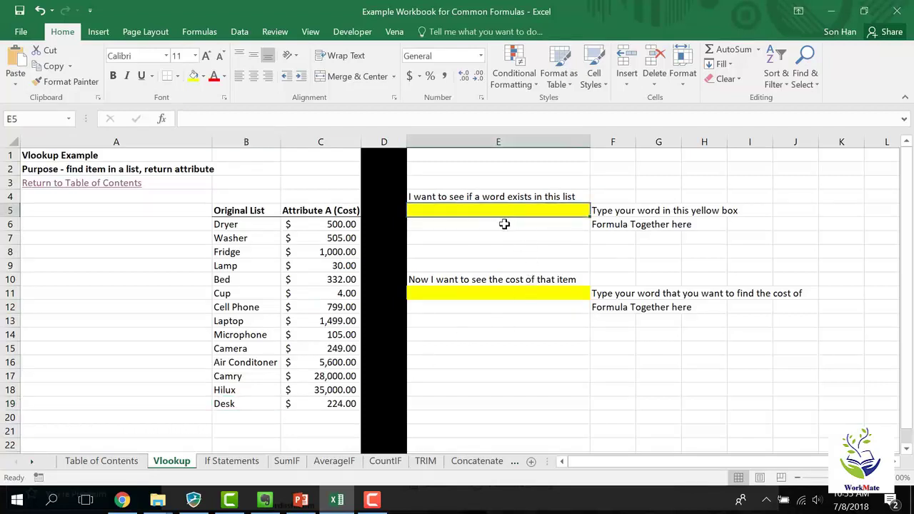
left_click(500, 196)
left_click(562, 208)
type("L")
key("BackSpace")
type("Lam")
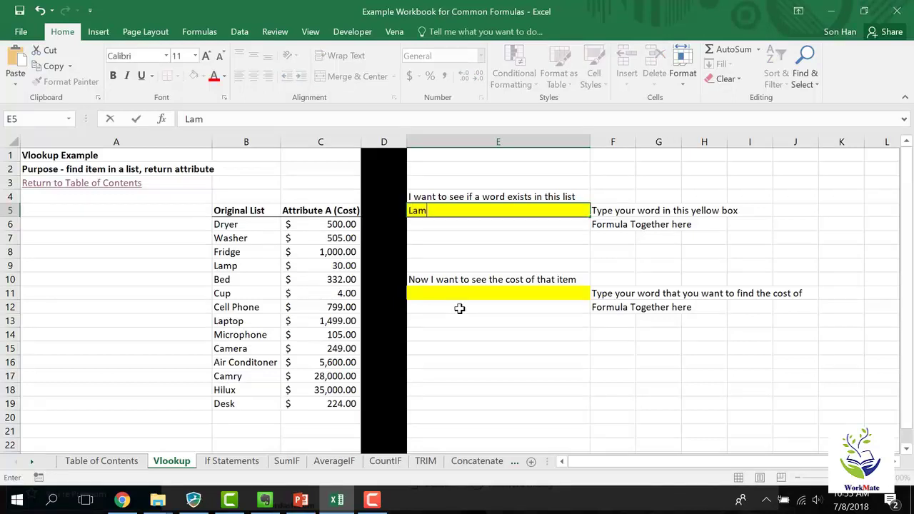
type("p")
key("Return")
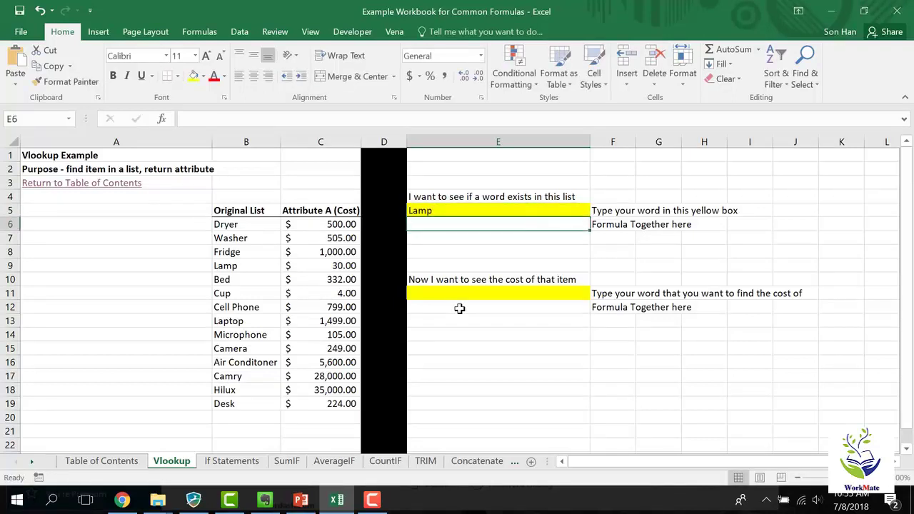
Start a VLOOKUP formula in E6 with E5 as the lookup value and B6:C19 as the table array.
left_click(432, 213)
left_click_drag(272, 227, 341, 415)
left_click(493, 362)
left_click(490, 223)
type("=")
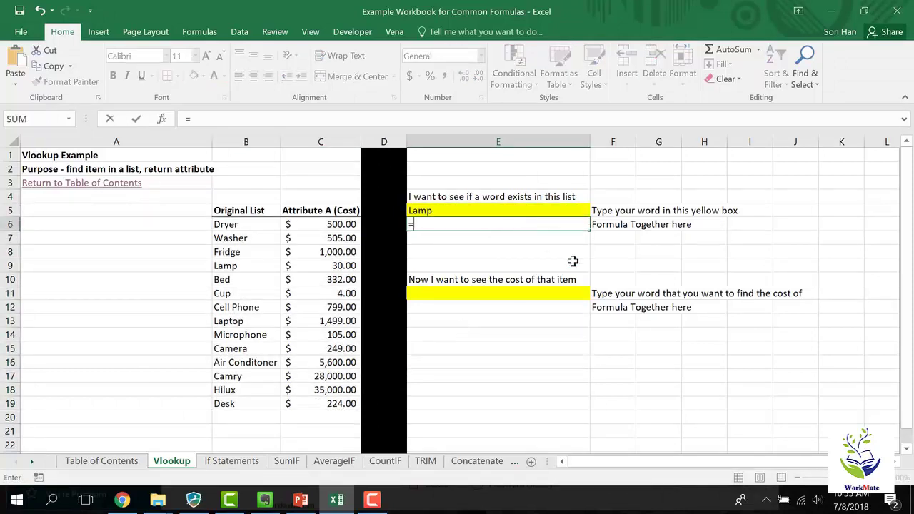
type("vlookup")
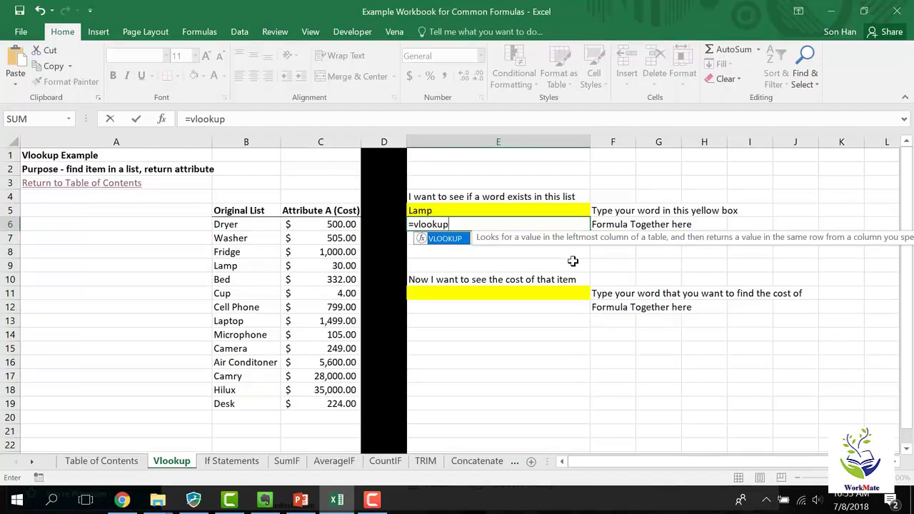
type("(")
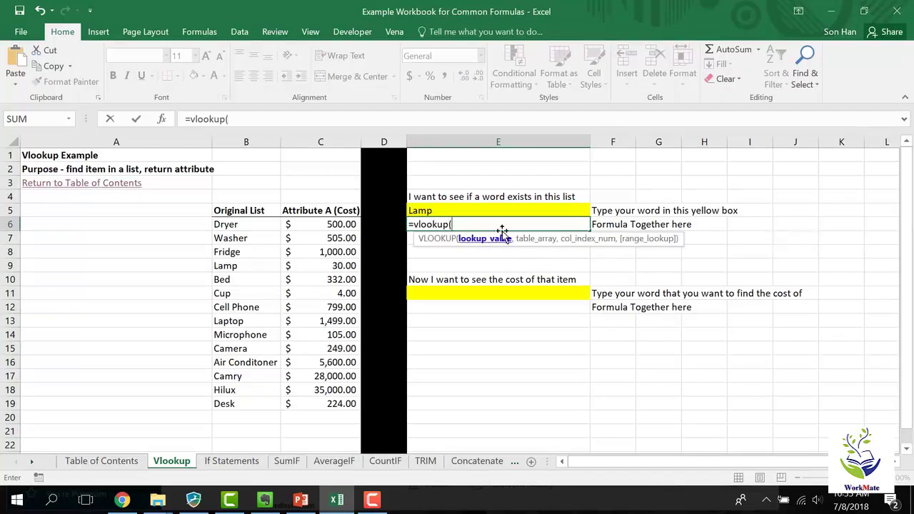
left_click(504, 210)
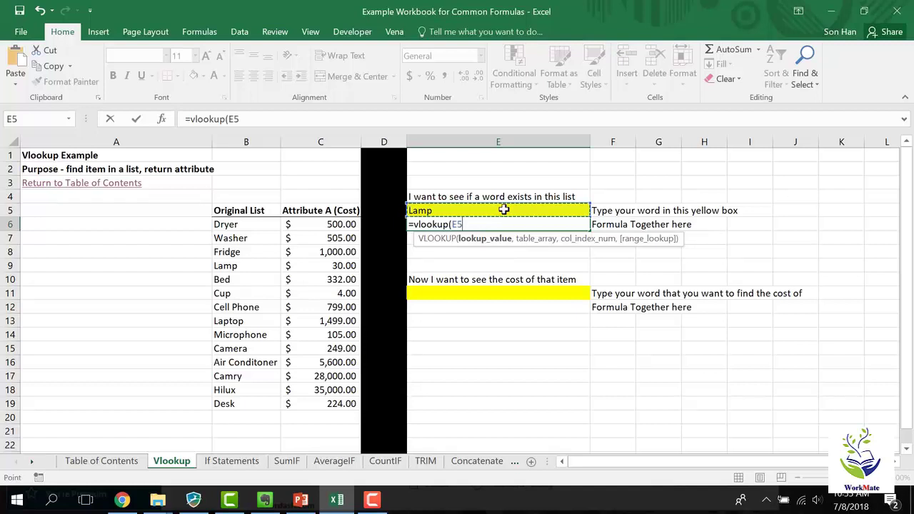
type(",")
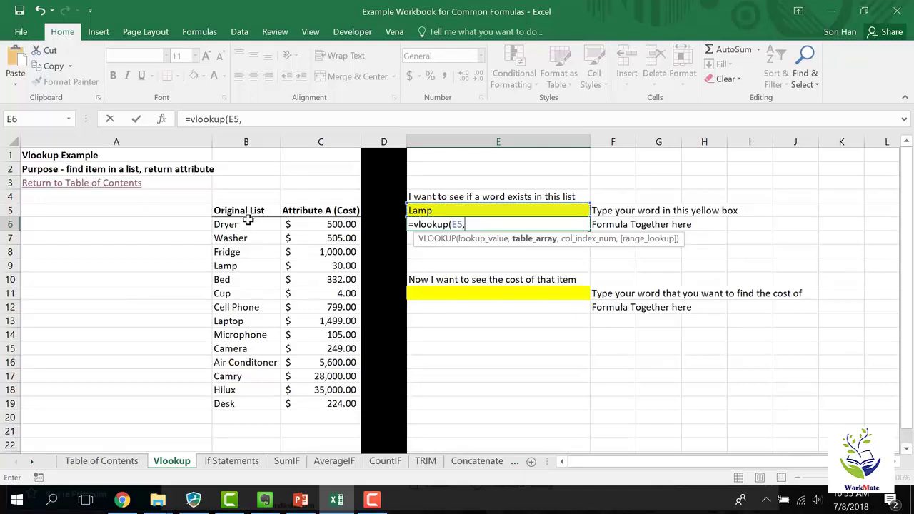
left_click_drag(247, 225, 315, 404)
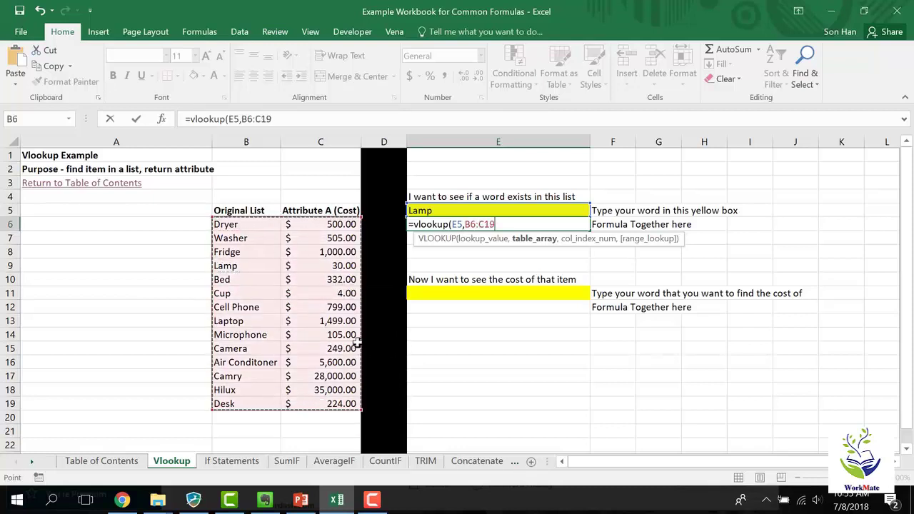
Complete the VLOOKUP in E6 with column index 1 and FALSE for an exact match.
type(",")
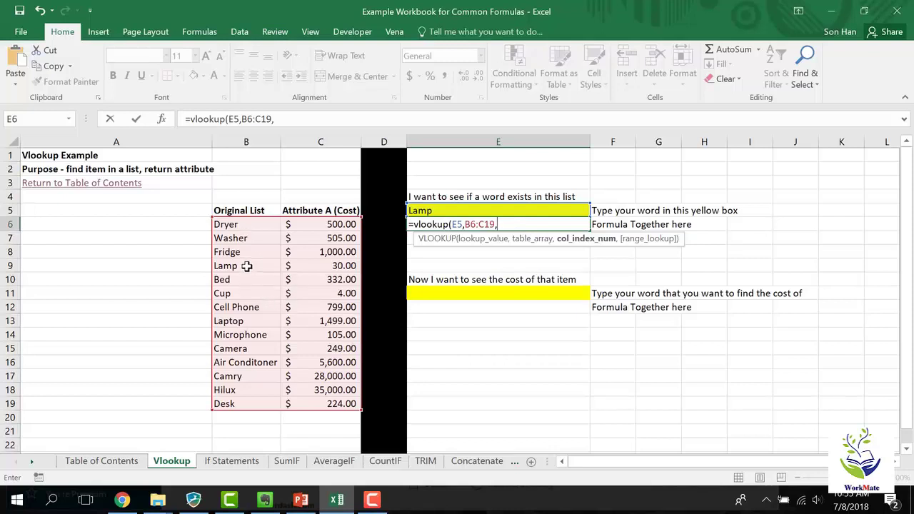
type("1")
type(",")
type("false")
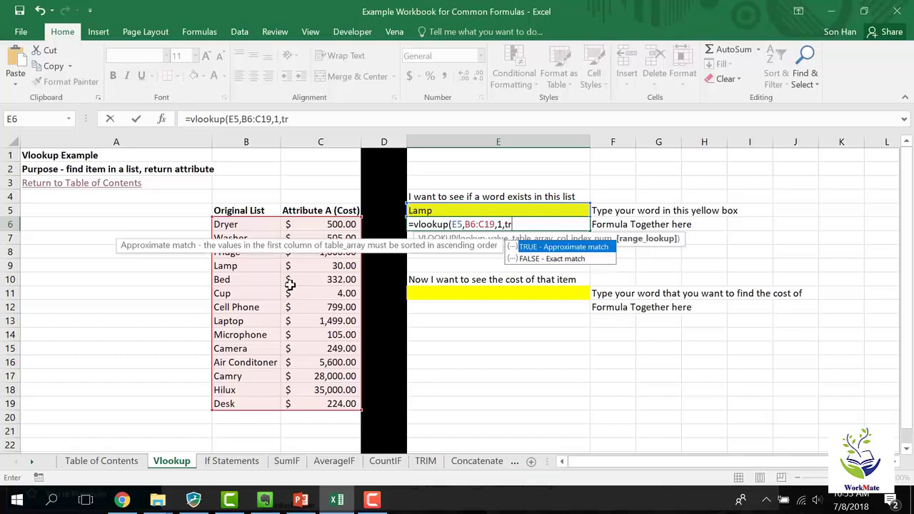
type(")")
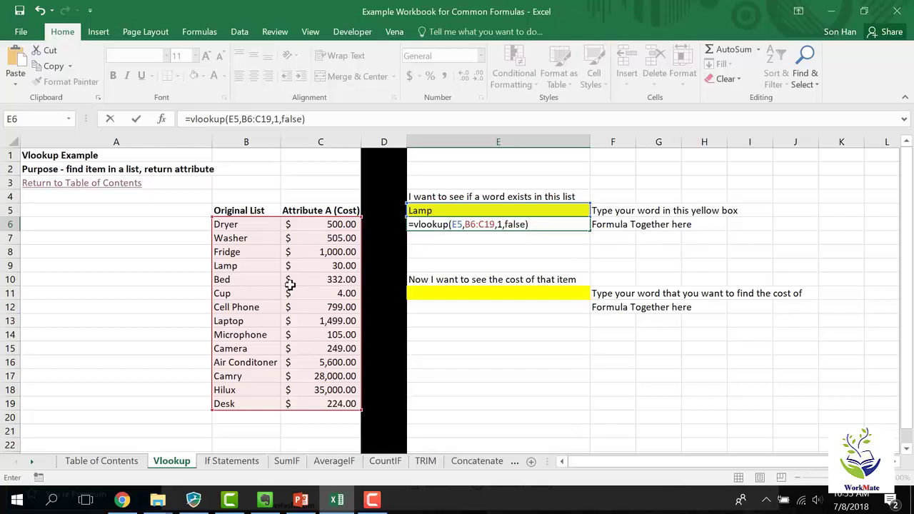
key("BackSpace")
key("BackSpace")
type("e)")
key("Return")
key("Up")
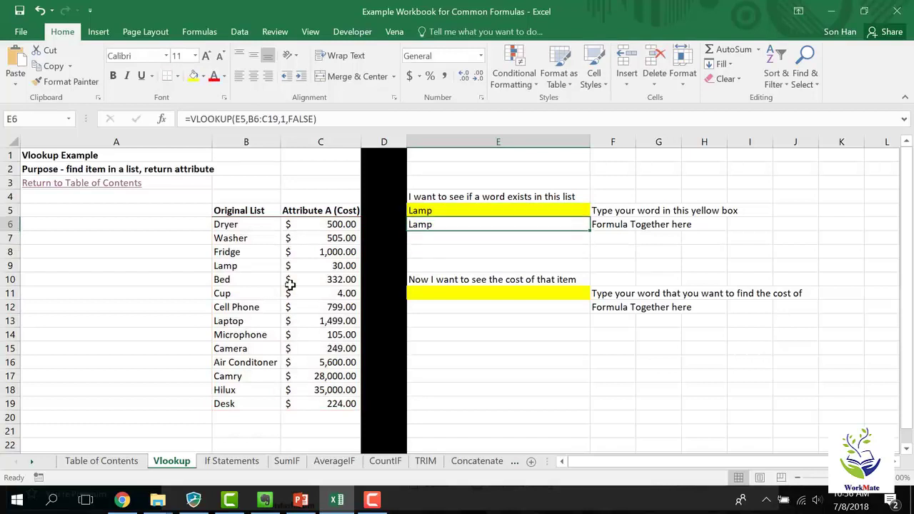
Change the lookup word in E5 to Cat to test a word missing from the list.
left_click(415, 208)
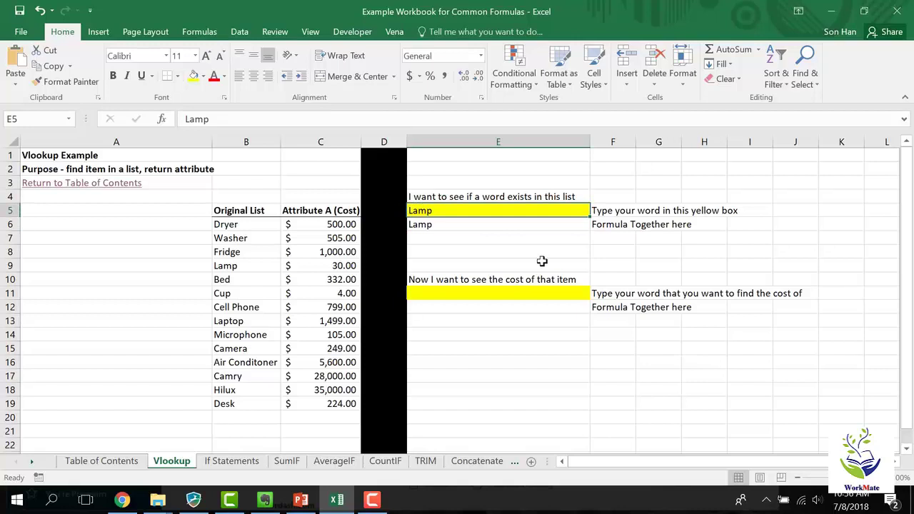
type("Cat")
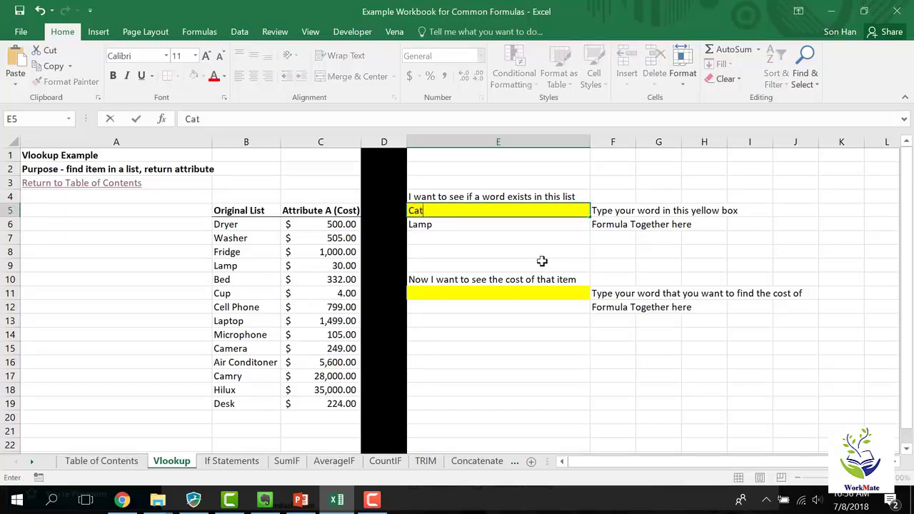
key("Return")
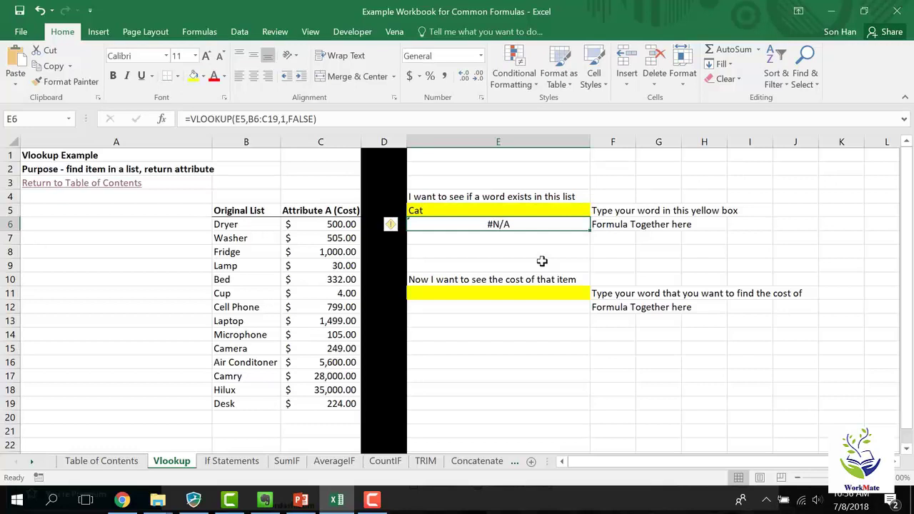
Change the lookup word in E5 to Fridge to test a word from the list.
key("Up")
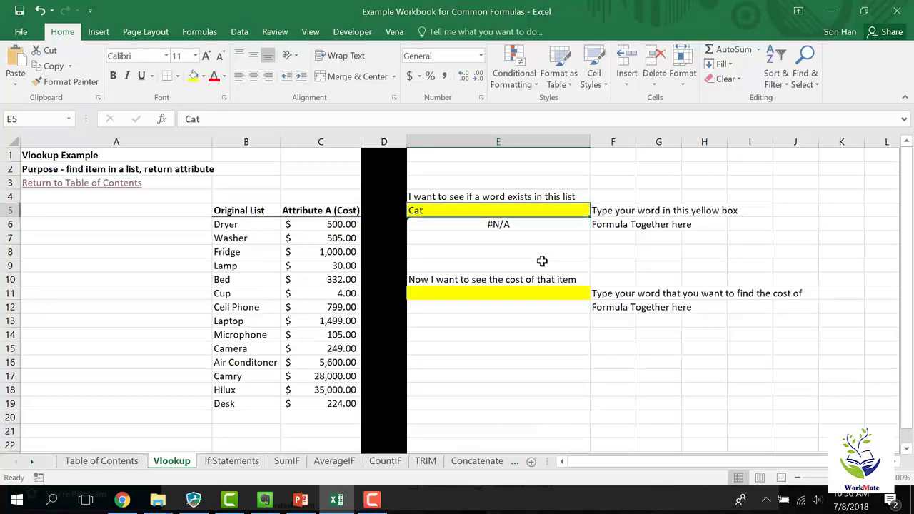
type("Fridge")
key("Return")
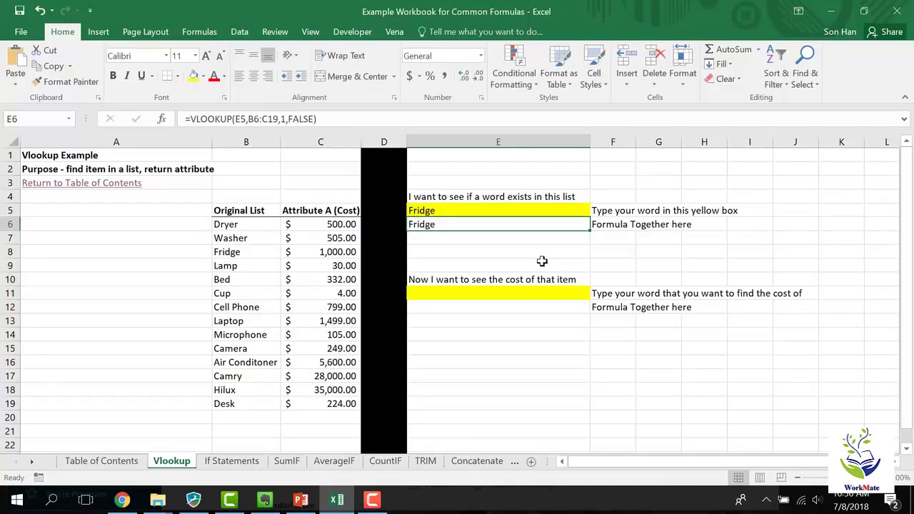
Clear the formula in E6 and re-enter it as =VLOOKUP(E5,B6:C19,1,FALSE).
key("Delete")
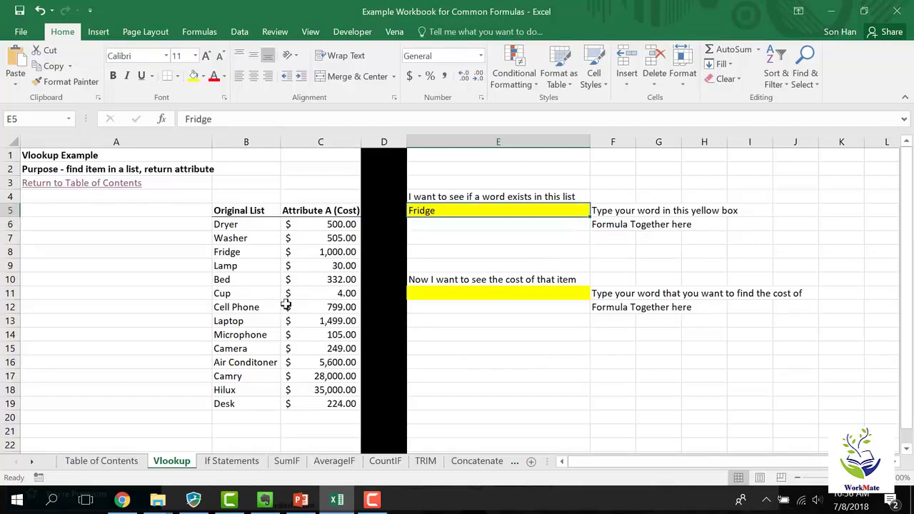
left_click_drag(263, 227, 346, 403)
left_click(495, 224)
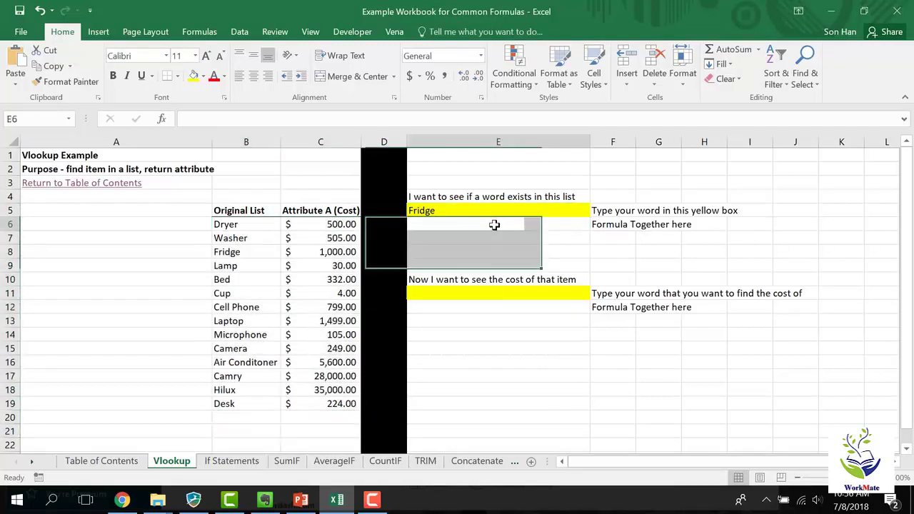
type("=vlookup(")
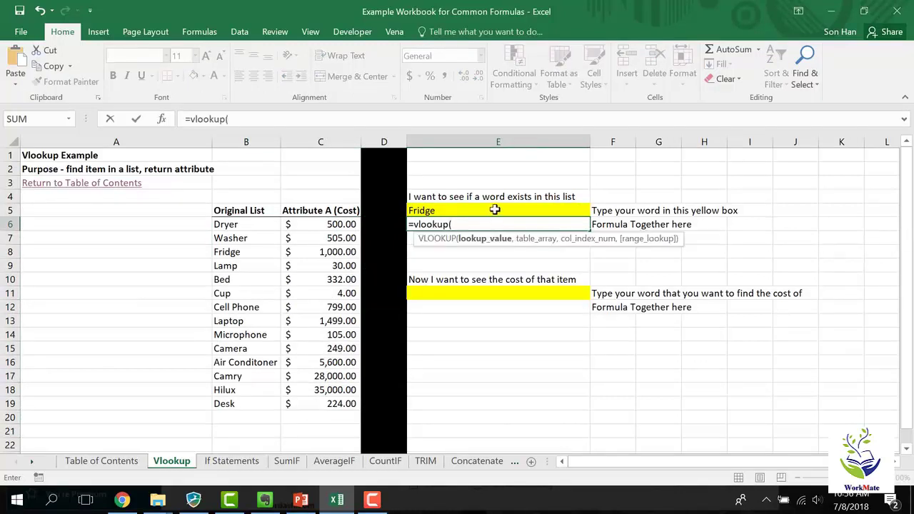
left_click(496, 210)
type(",")
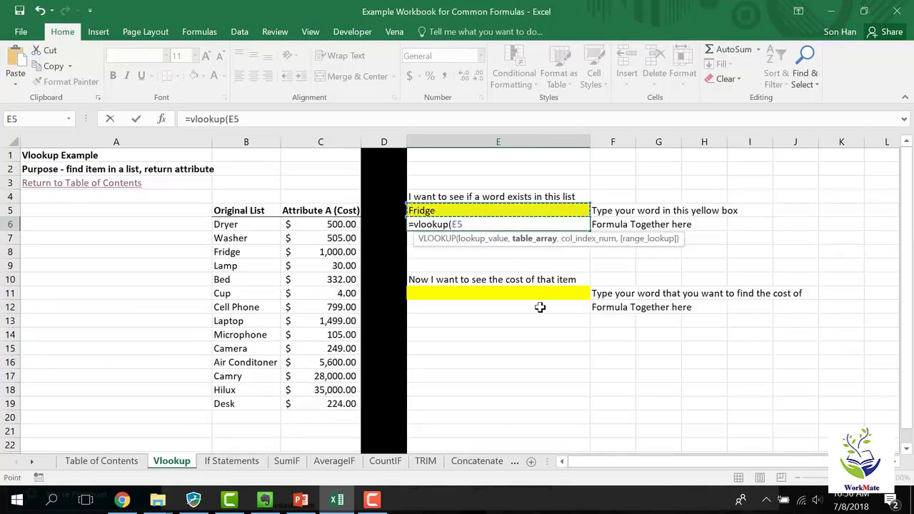
left_click_drag(223, 224, 320, 406)
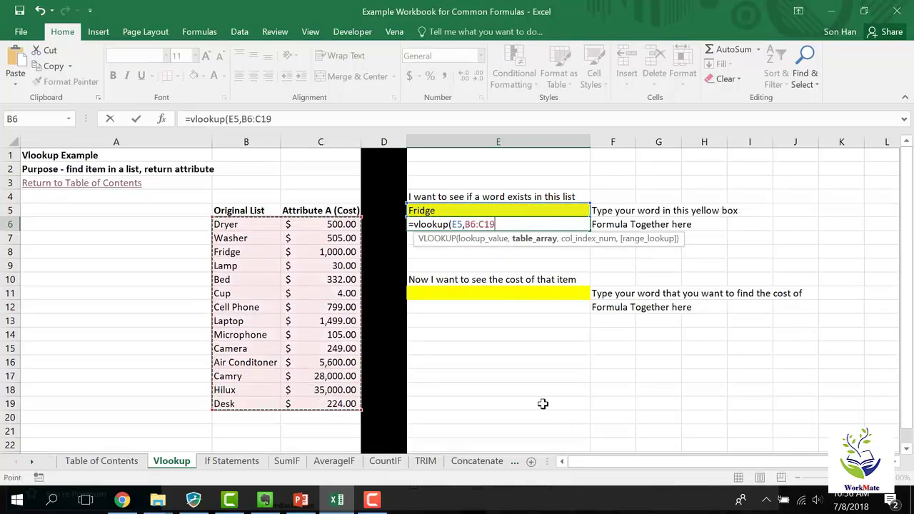
type(",")
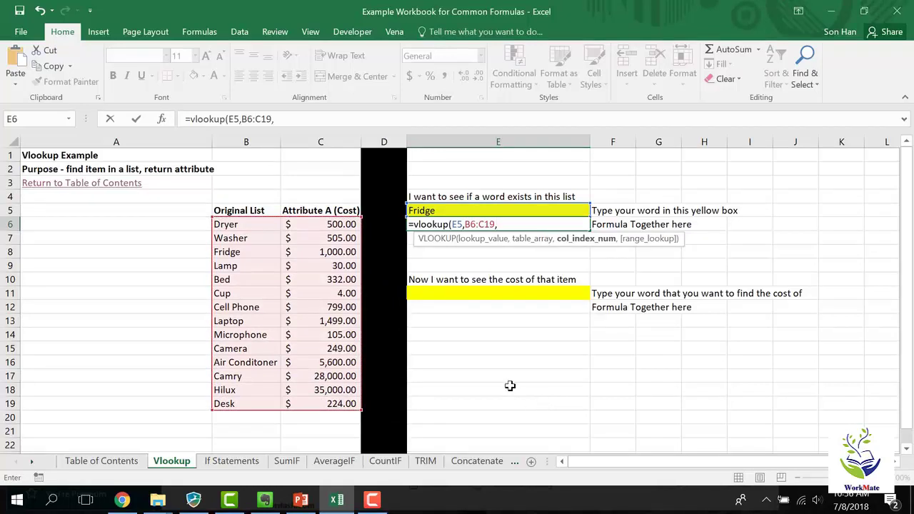
type("1,false)")
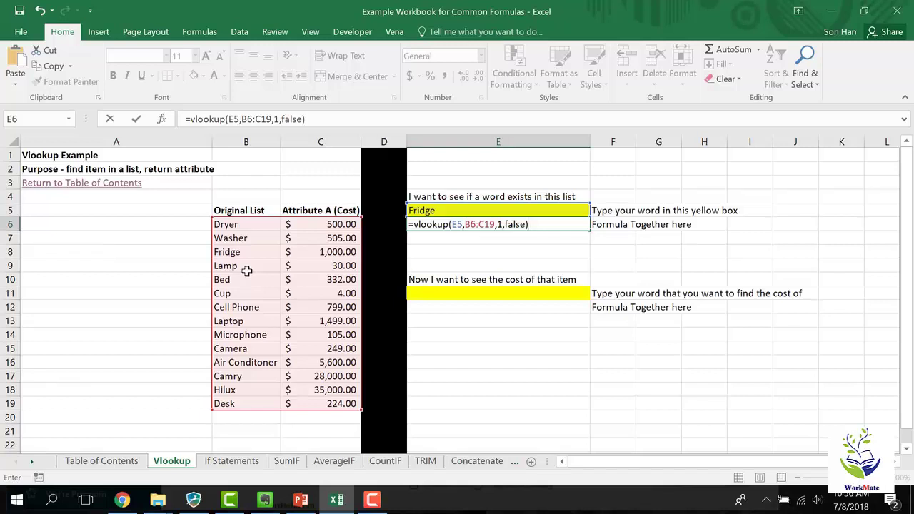
key("Return")
key("Up")
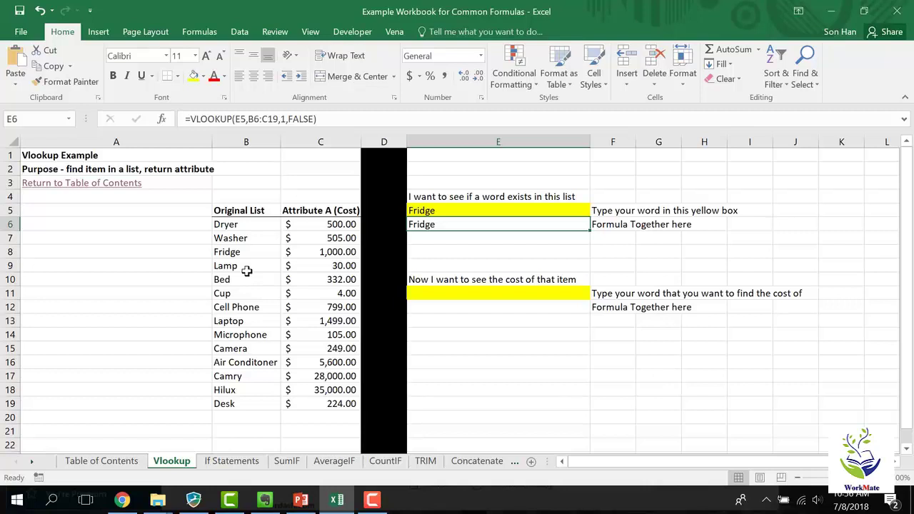
Start re-entering the VLOOKUP in E6 with the literal text "fridge" as lookup value and B6:C19 as the table.
key("F2")
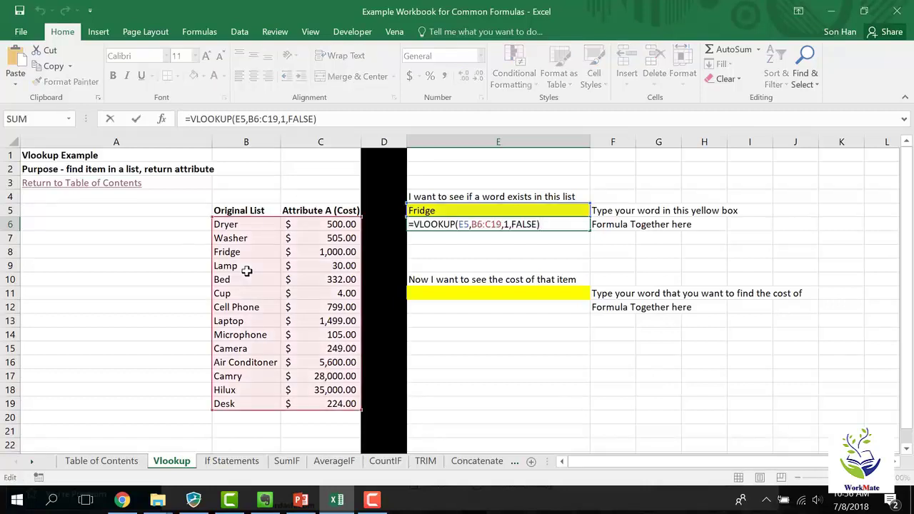
key("Escape")
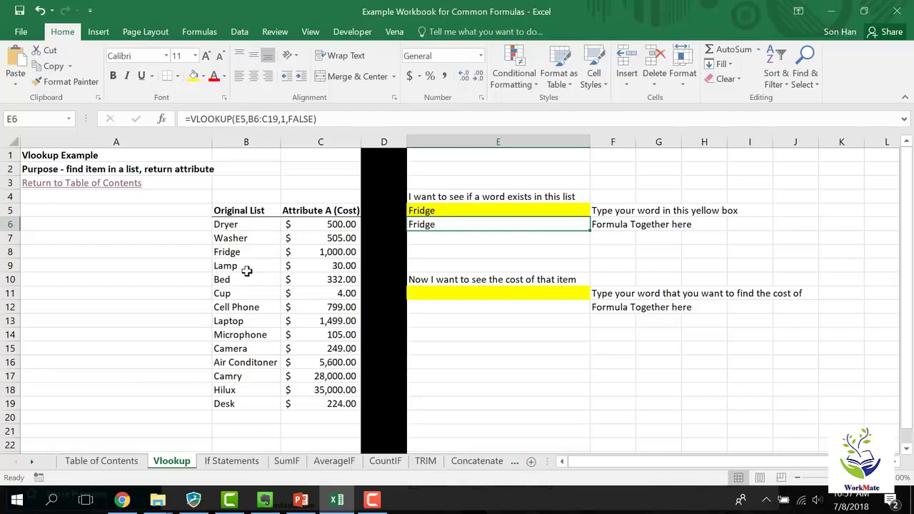
type("=vlookup(")
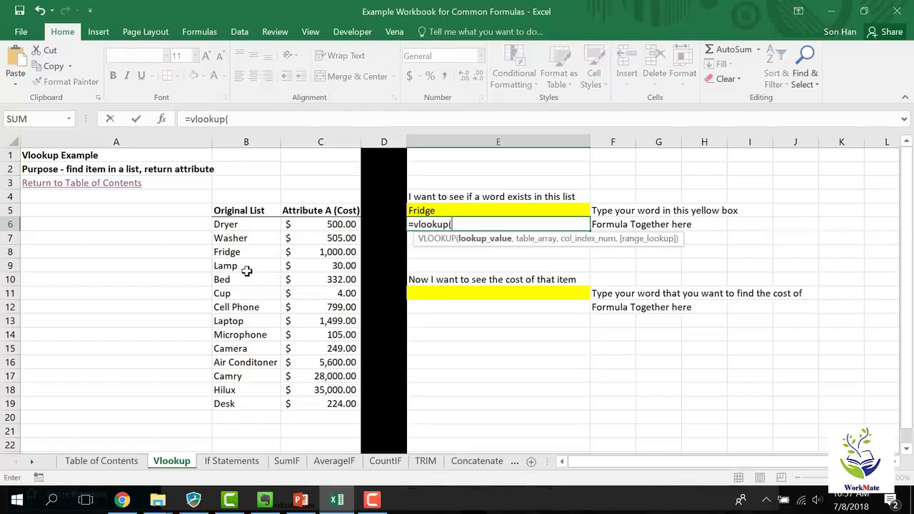
type("\"")
type("fridge\"")
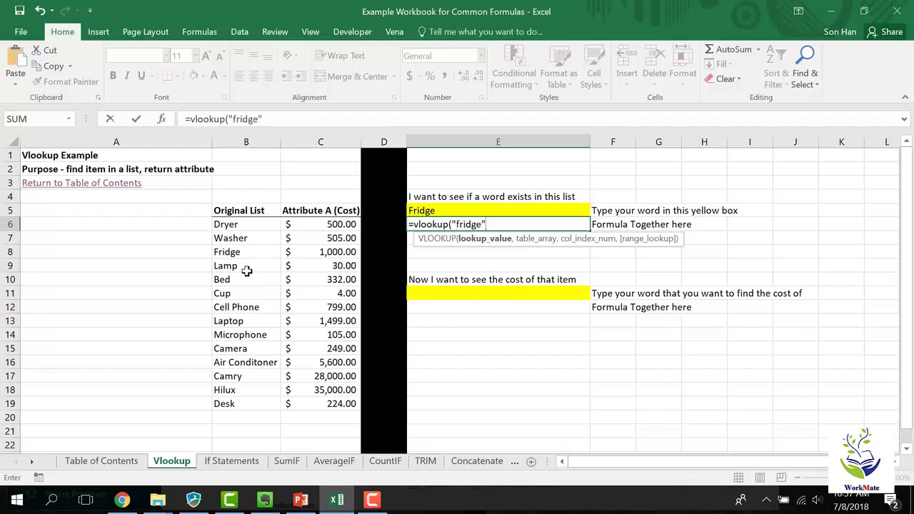
type(",")
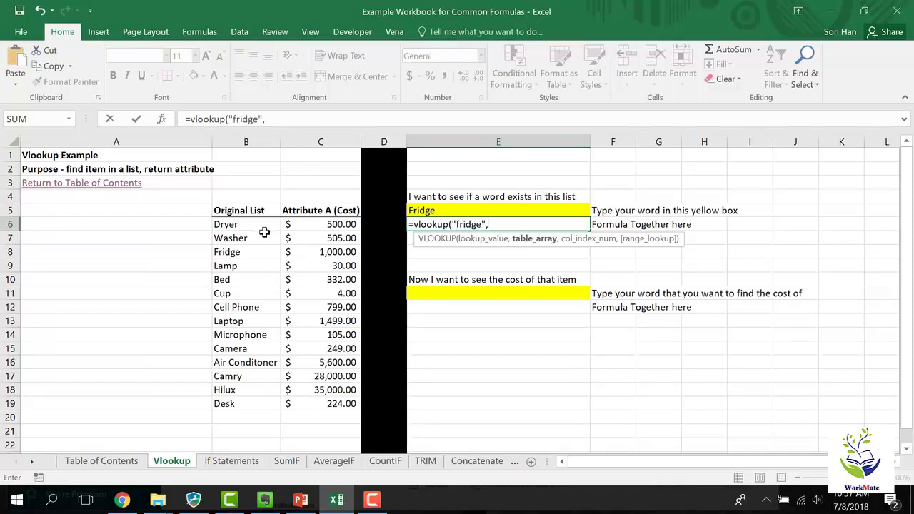
left_click_drag(264, 230, 350, 404)
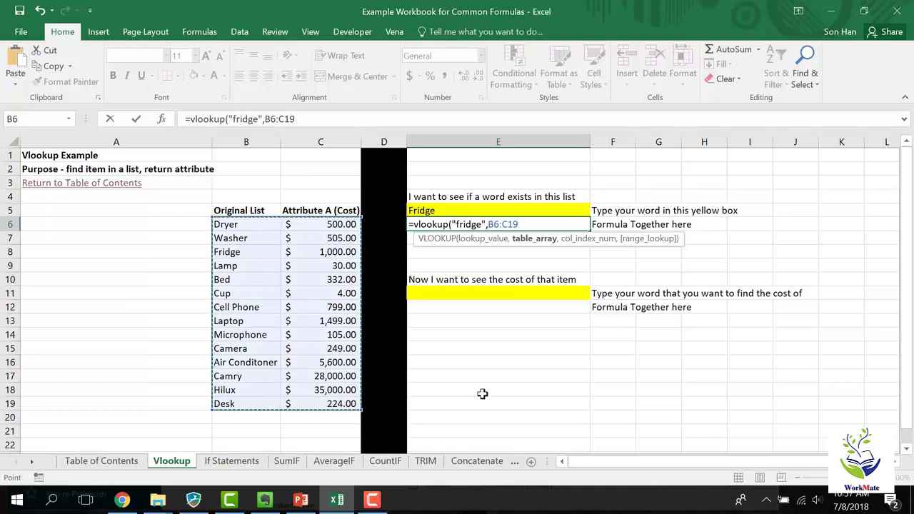
Complete the literal-text VLOOKUP in E6 with column index 1 and FALSE for an exact match.
type(",")
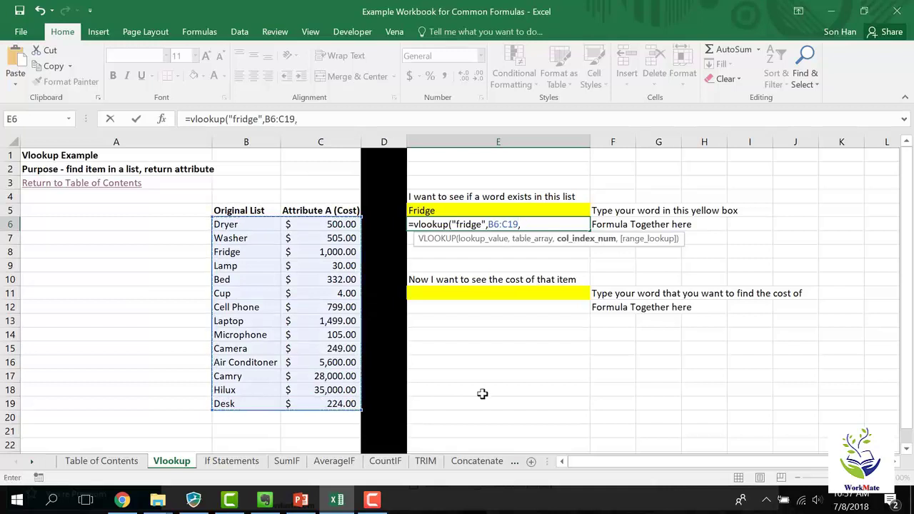
type("1,fal")
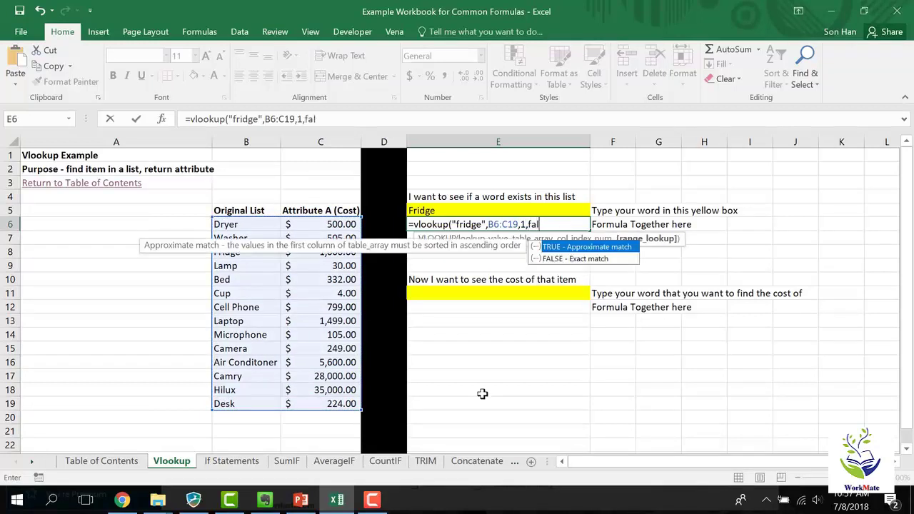
type("se)")
key("BackSpace")
left_click(592, 259)
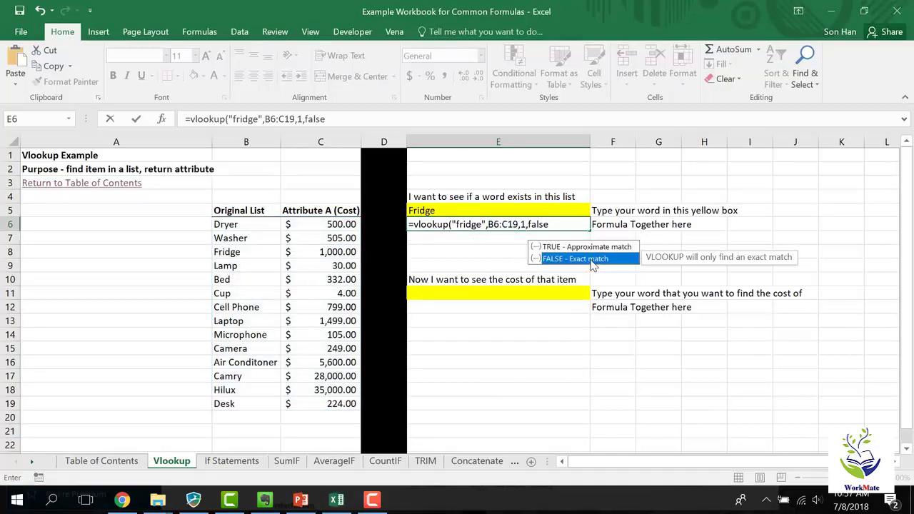
type(")")
key("Return")
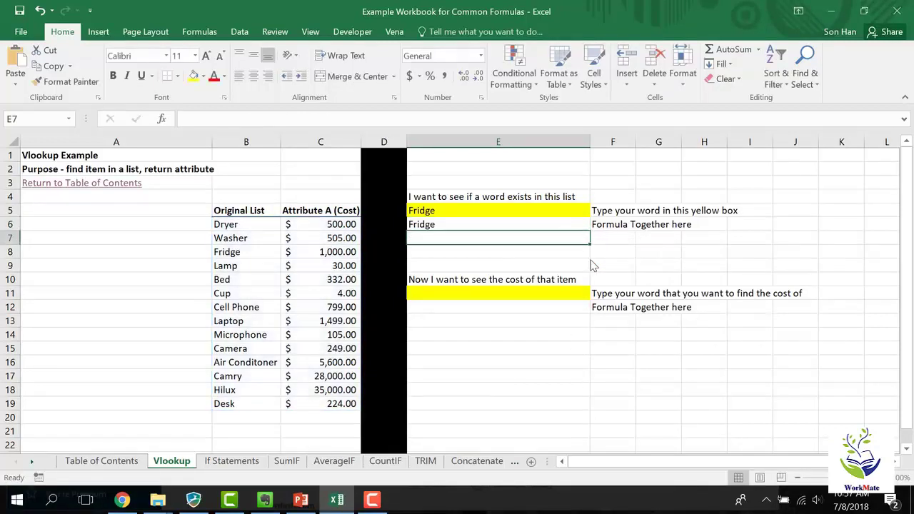
Remove the quotation marks around fridge in the E6 formula to test an unquoted lookup value.
key("Up")
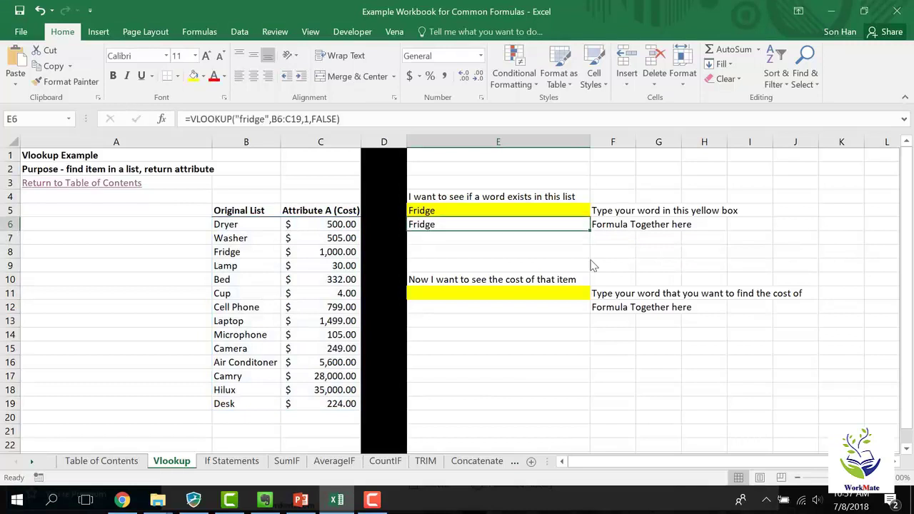
left_click(265, 118)
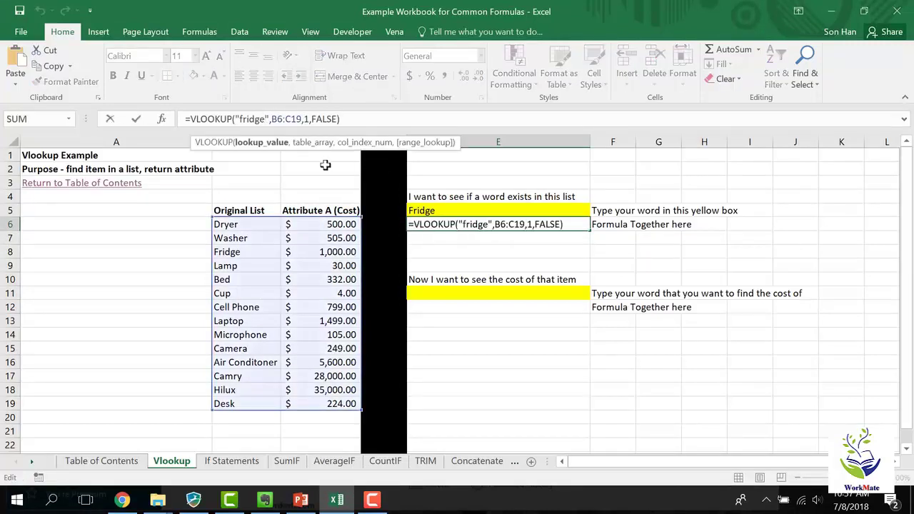
key("Left")
key("Left")
key("Left")
key("Left")
key("Left")
key("Left")
key("Return")
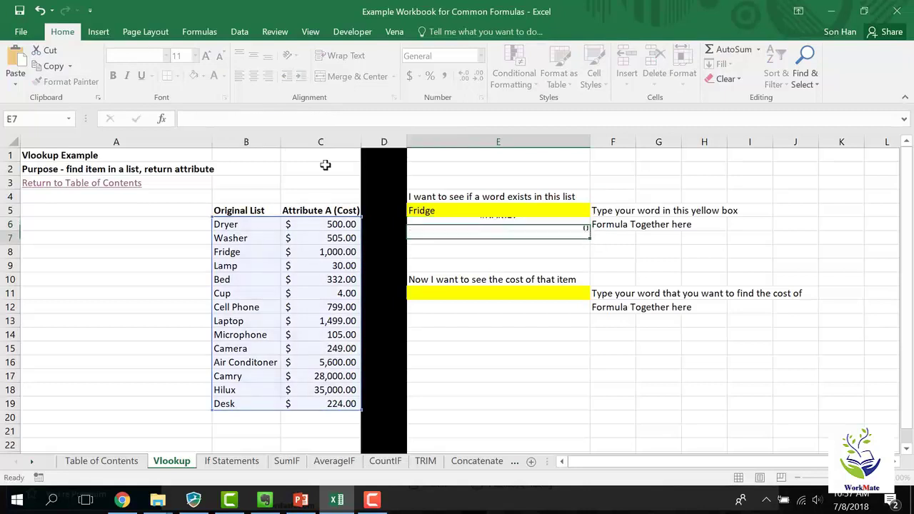
Put the quotation marks back around fridge in the E6 formula, giving =VLOOKUP("fridge",B6:C19,1,FALSE).
key("Up")
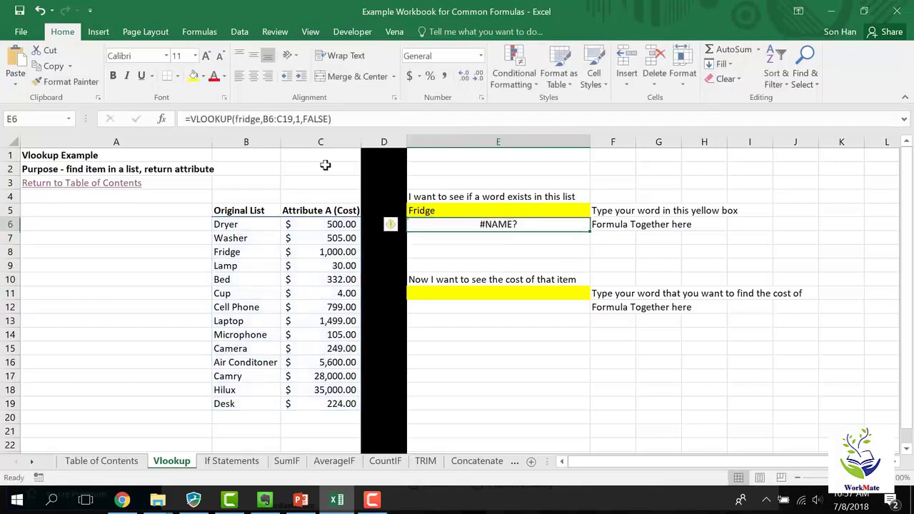
left_click(252, 118)
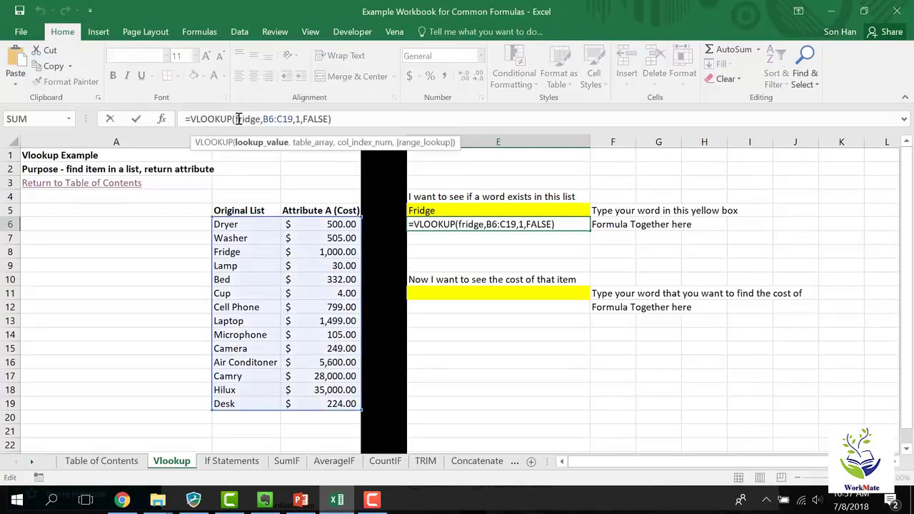
type("\"")
key("Right")
key("Right")
key("Right")
key("Right")
key("Right")
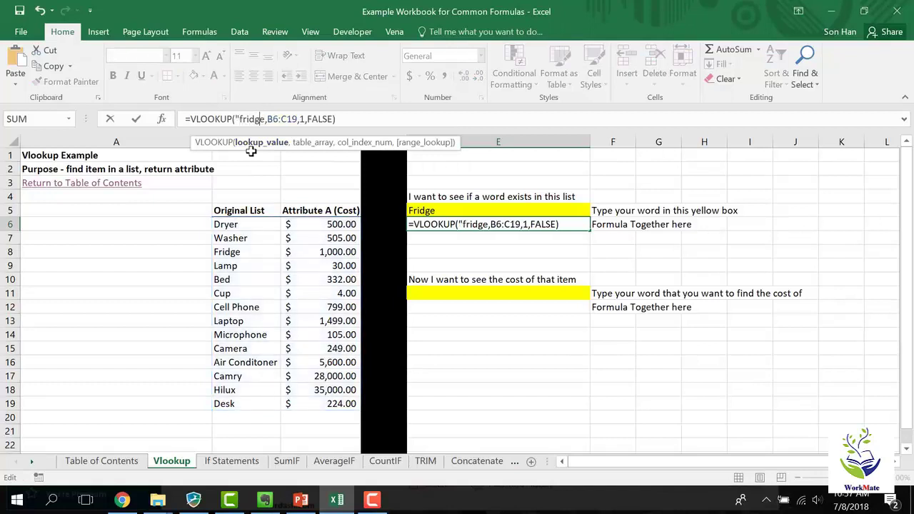
type("\"")
key("Up")
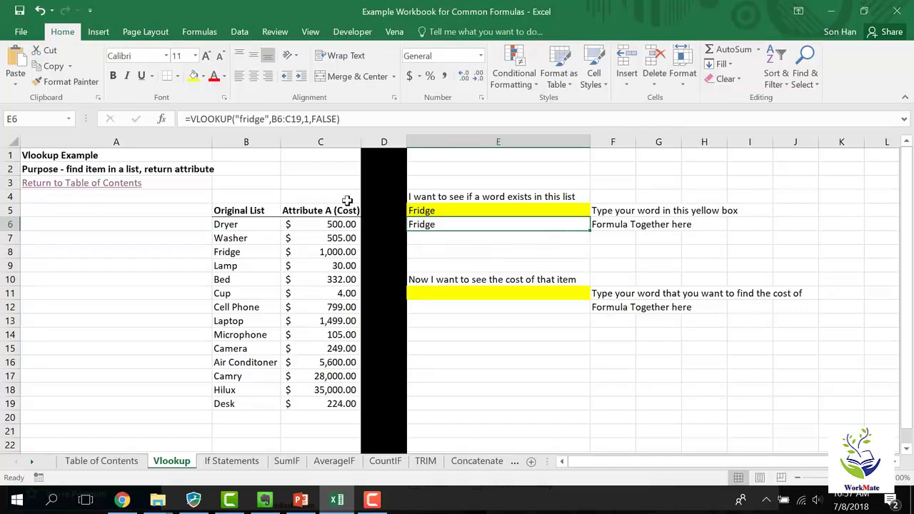
Replace the formula in E6 with =VLOOKUP(E5,B6:C19,1,FALSE), using the cell reference as lookup value.
type("=vlookup(")
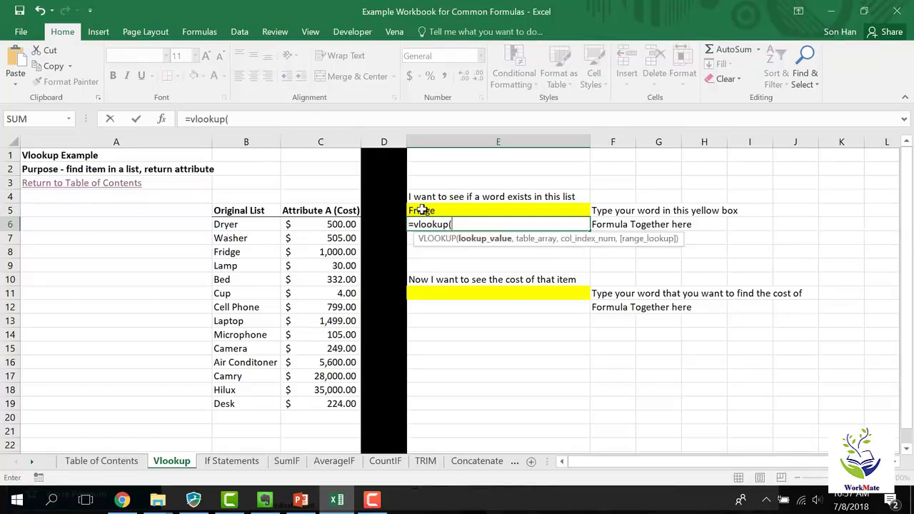
left_click(422, 209)
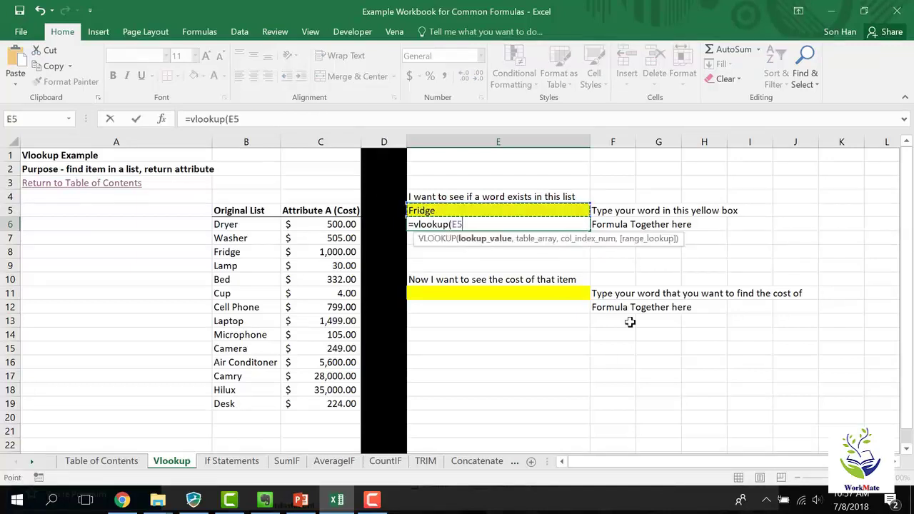
type(",")
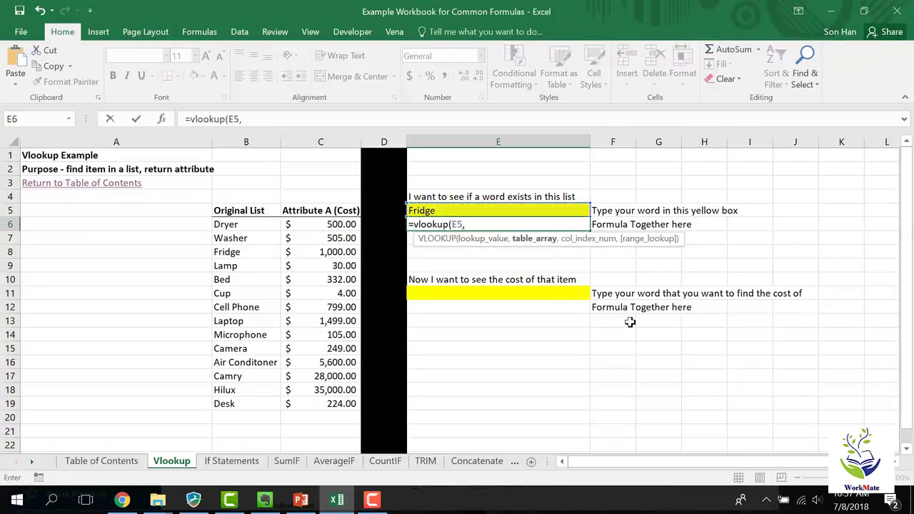
left_click_drag(260, 224, 412, 403)
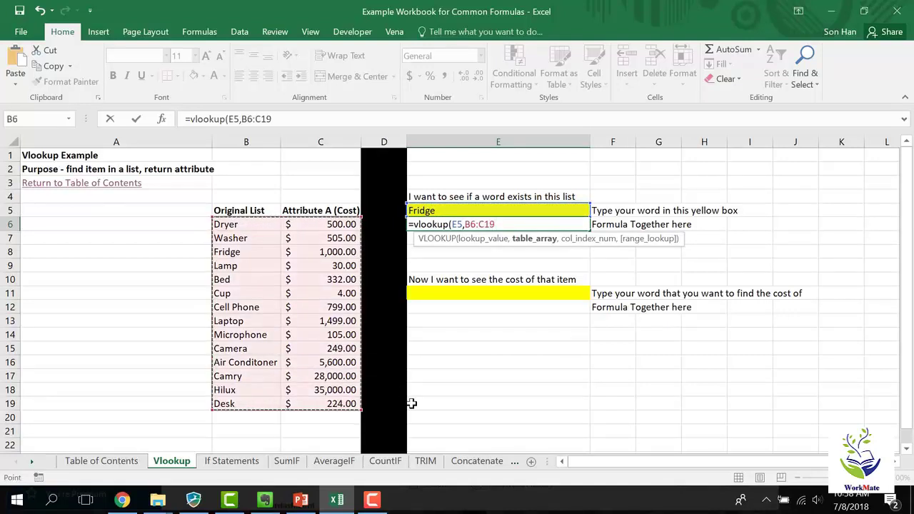
type(",")
type("1,false)")
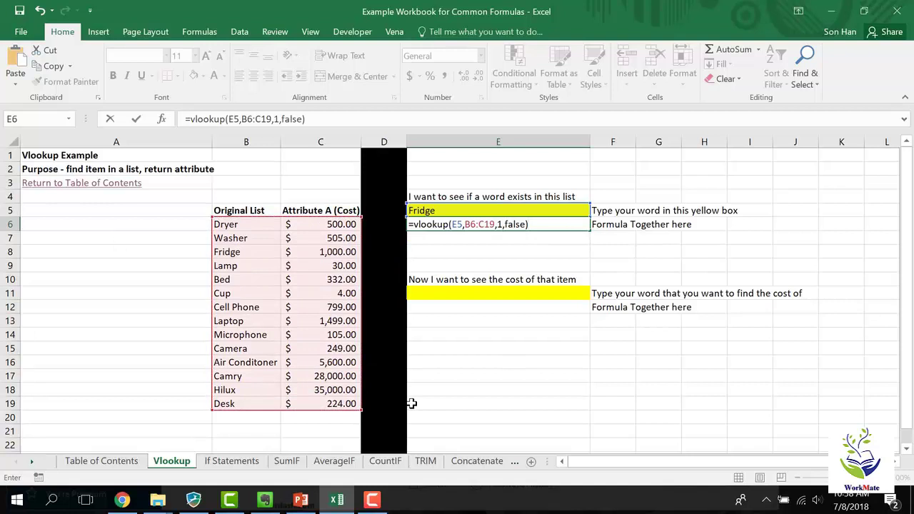
key("Return")
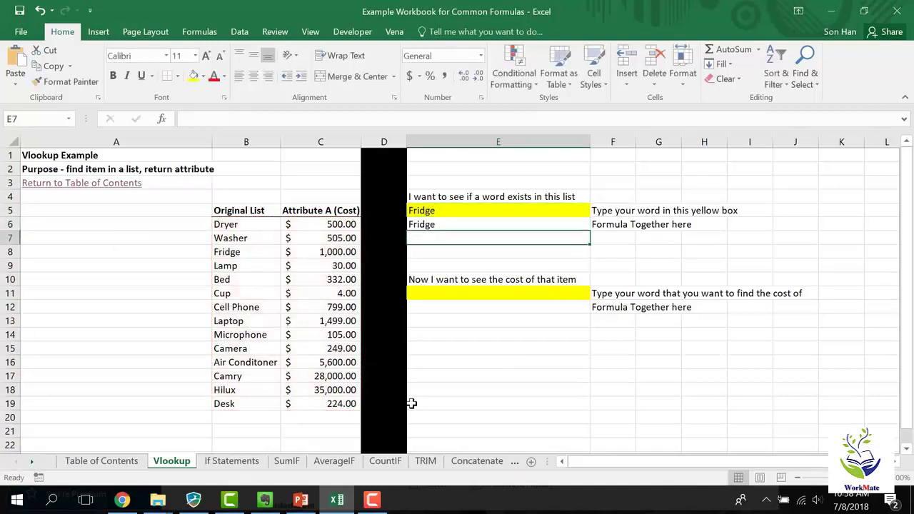
Review the references in the E6 VLOOKUP and copy the formula down through E9.
key("Up")
key("F2")
key("Escape")
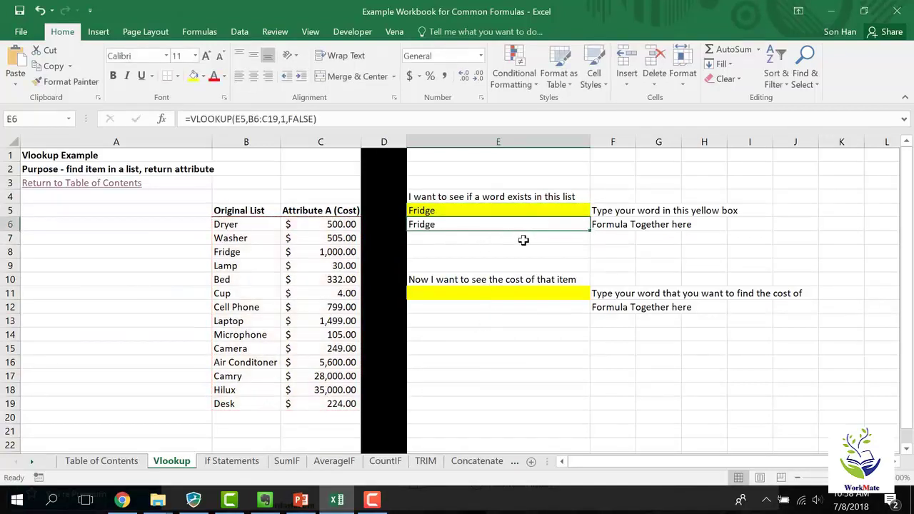
key("F2")
key("Escape")
key("F2")
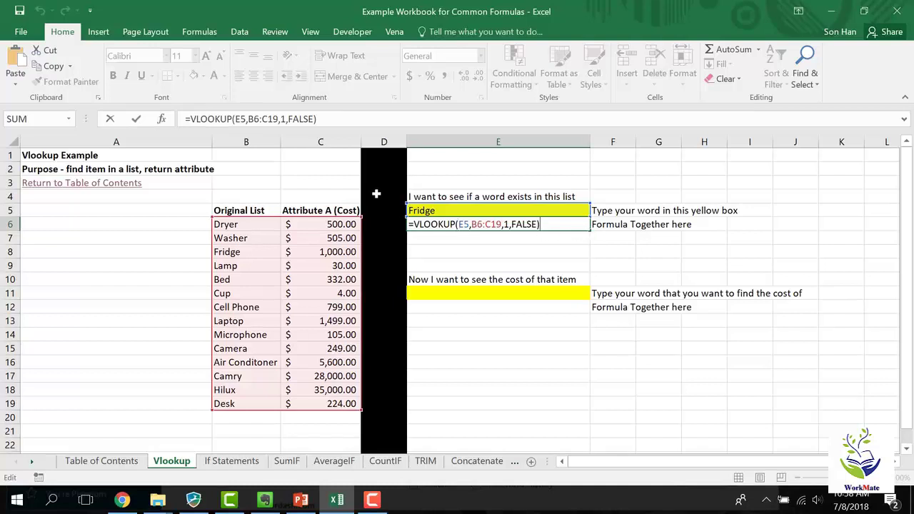
key("Escape")
left_click_drag(590, 230, 592, 267)
Inspect the lookup and table references in the copied formulas in E7:E9 and compare them with E6.
left_click(522, 240)
key("F2")
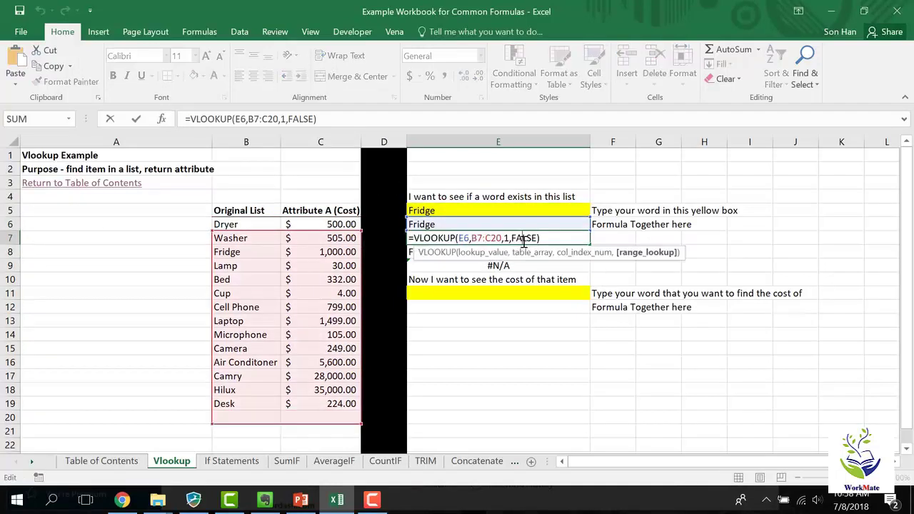
key("Escape")
left_click(522, 250)
key("F2")
key("Escape")
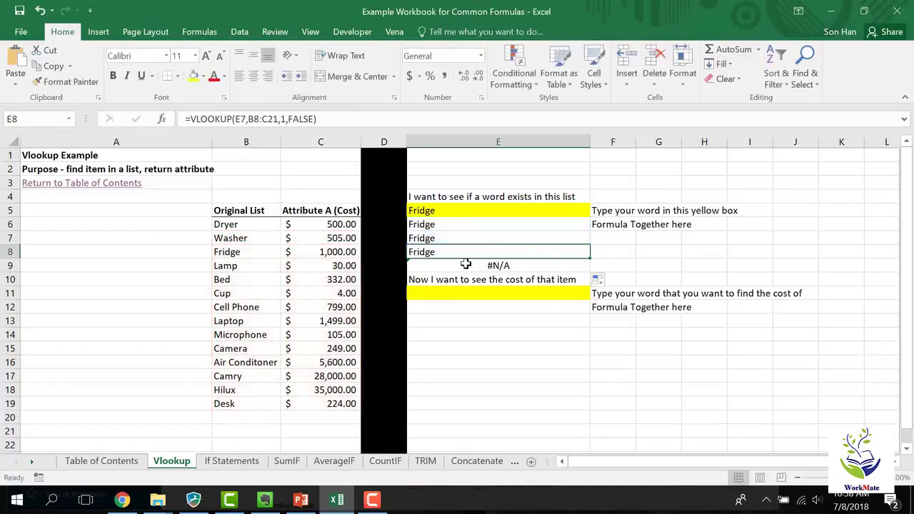
double_click(466, 265)
key("Escape")
double_click(469, 251)
key("Escape")
double_click(473, 239)
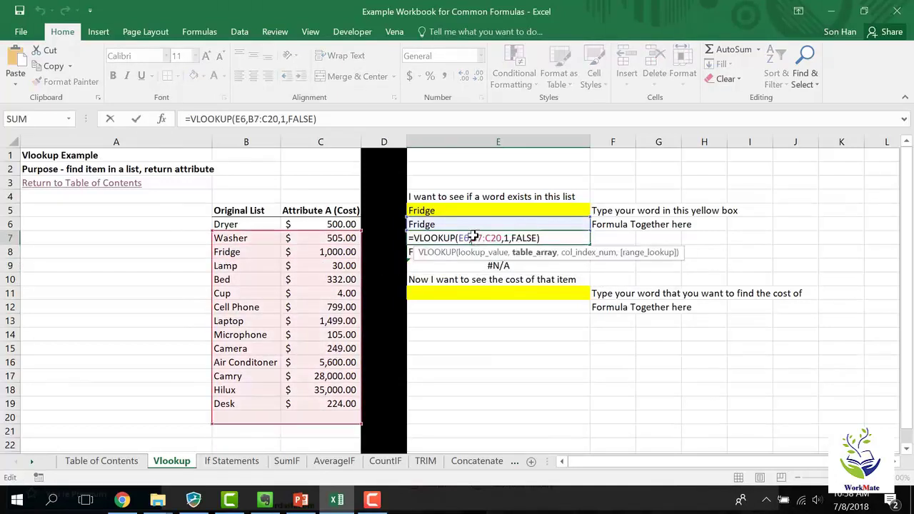
key("Escape")
double_click(469, 224)
key("Escape")
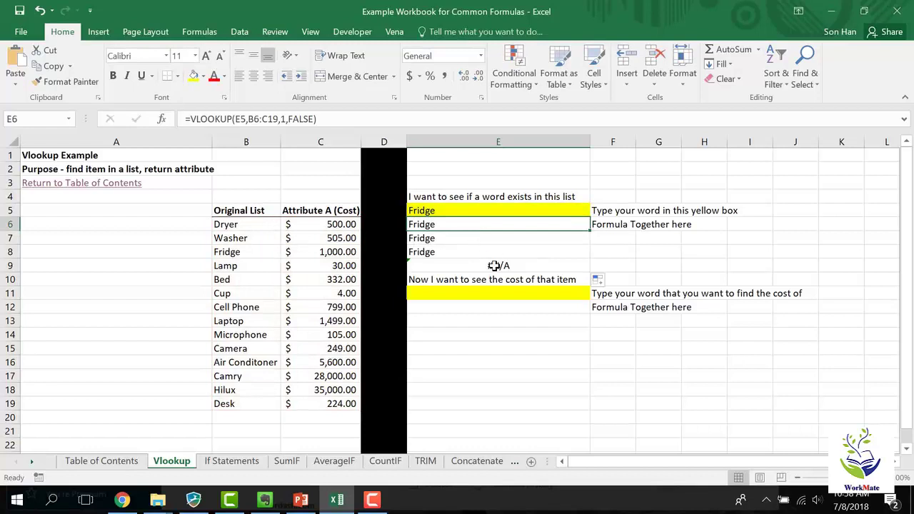
Go through the copied VLOOKUPs again from E7 down to E9, examining which table range each one covers.
left_click_drag(492, 264, 491, 234)
double_click(490, 230)
double_click(488, 228)
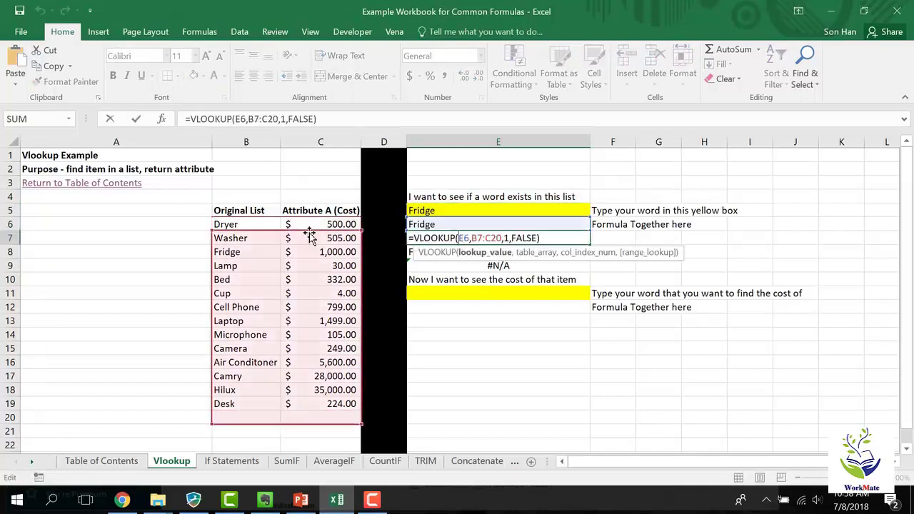
key("Escape")
double_click(435, 251)
key("Escape")
double_click(508, 265)
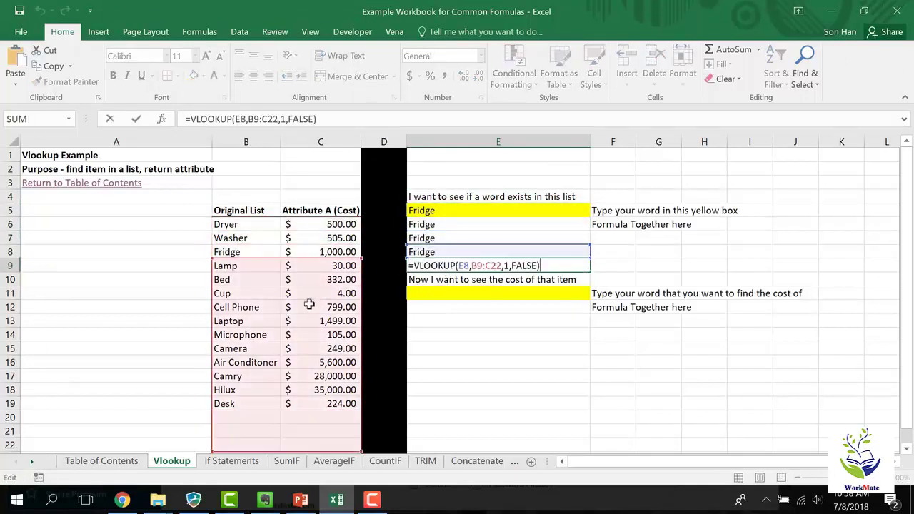
key("Escape")
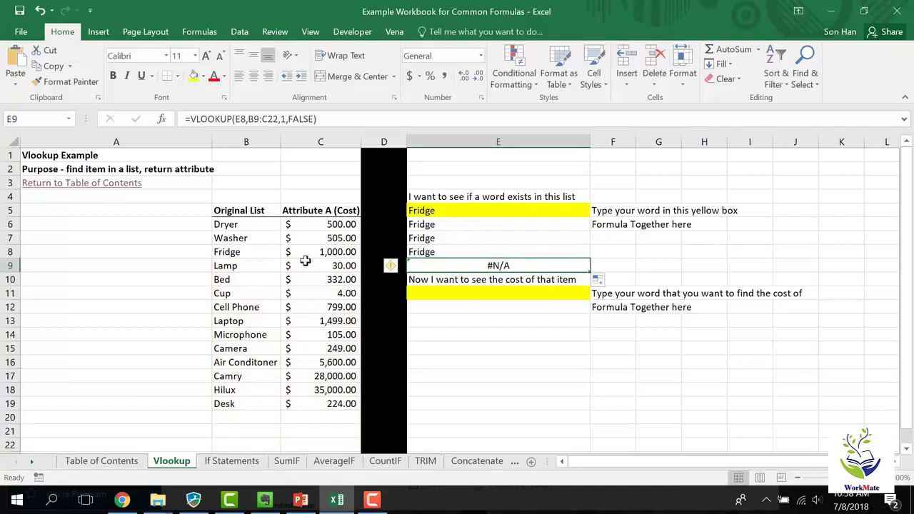
Clear the copied formulas from E7:E9, keeping the original VLOOKUP in E6.
key("shift+Up")
key("shift+Up")
key("shift+Up")
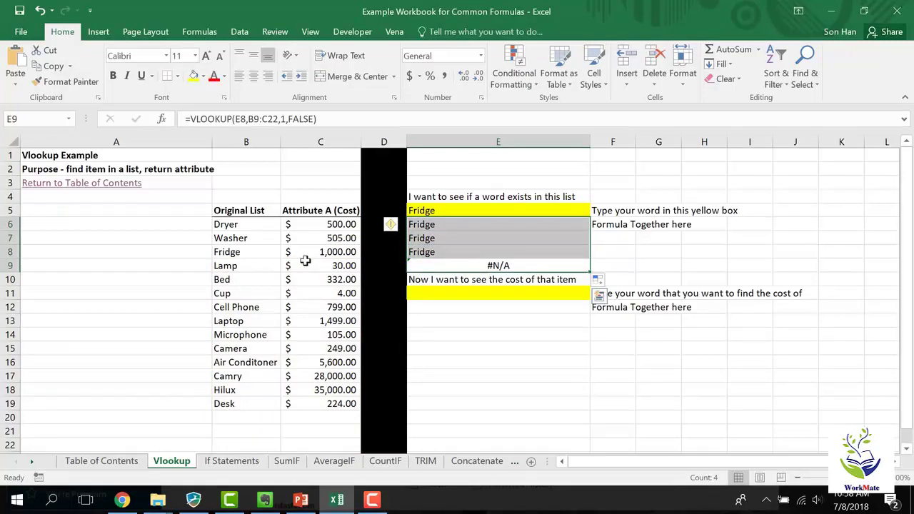
key("Down")
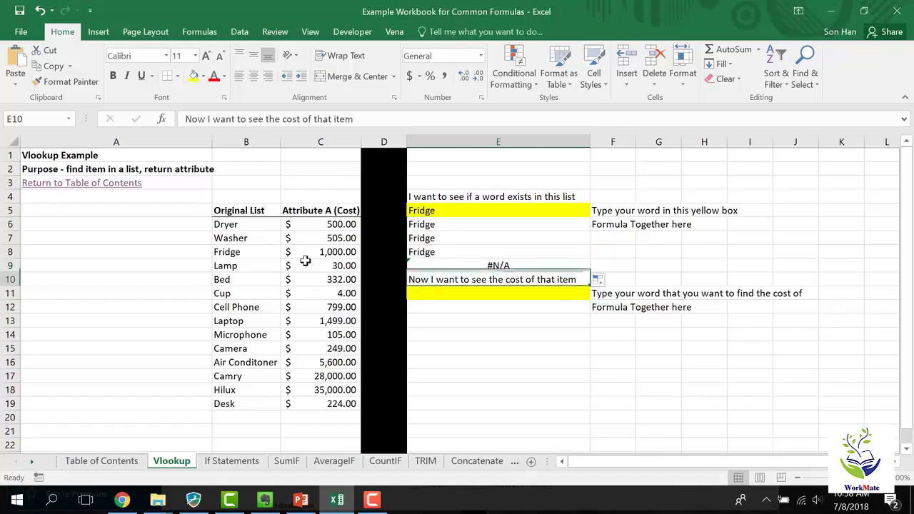
key("Up")
key("shift+Up")
key("shift+Up")
key("Delete")
key("Up")
key("Up")
key("Up")
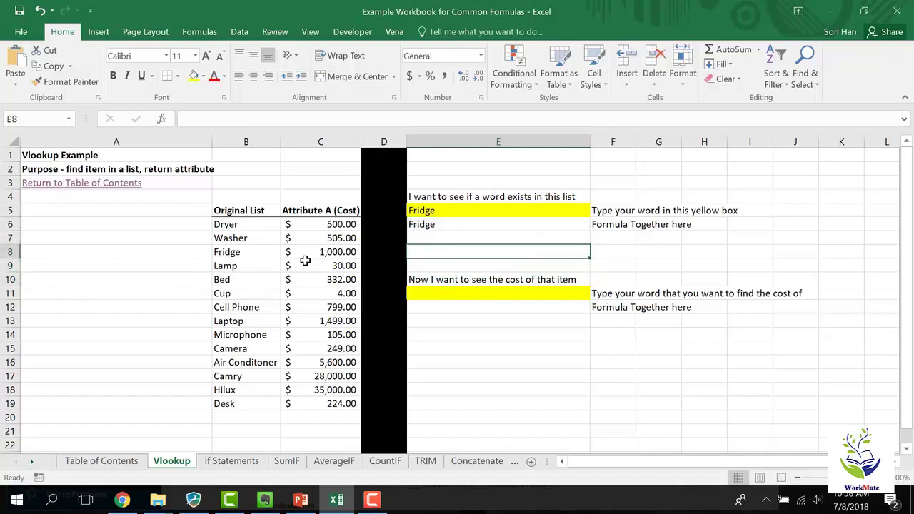
Make the table range in the E6 VLOOKUP absolute as $B$6:$C$19.
left_click(254, 118)
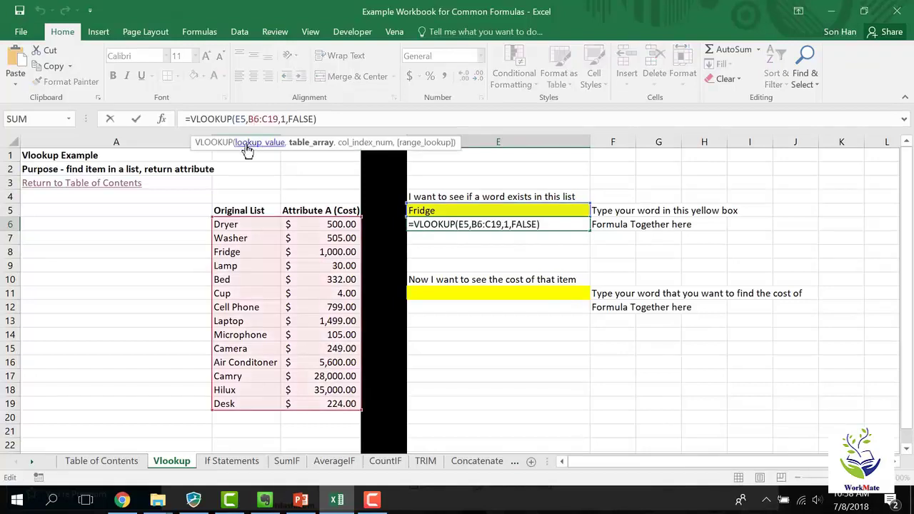
key("F4")
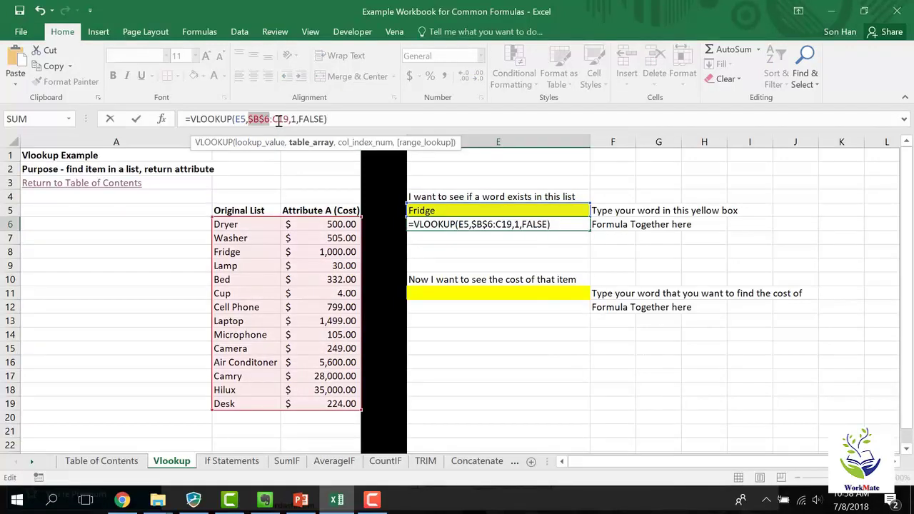
left_click(280, 119)
key("F4")
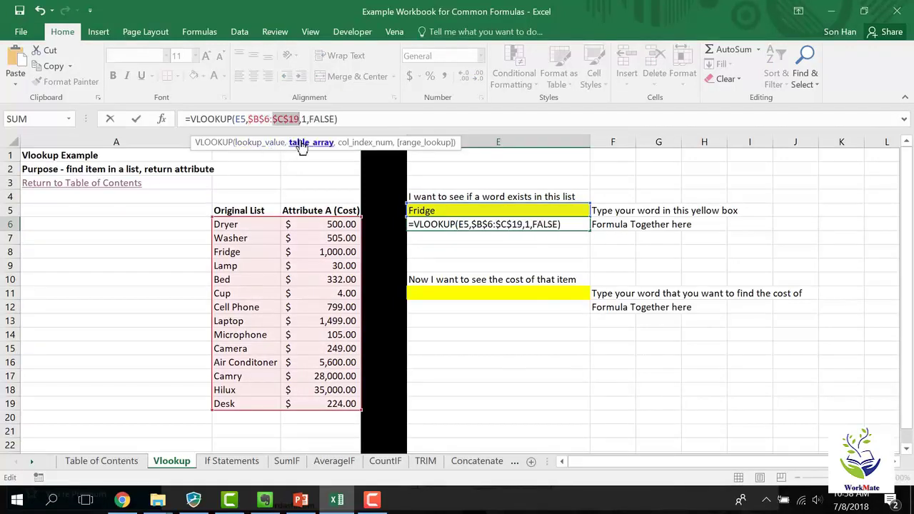
key("ctrl+Return")
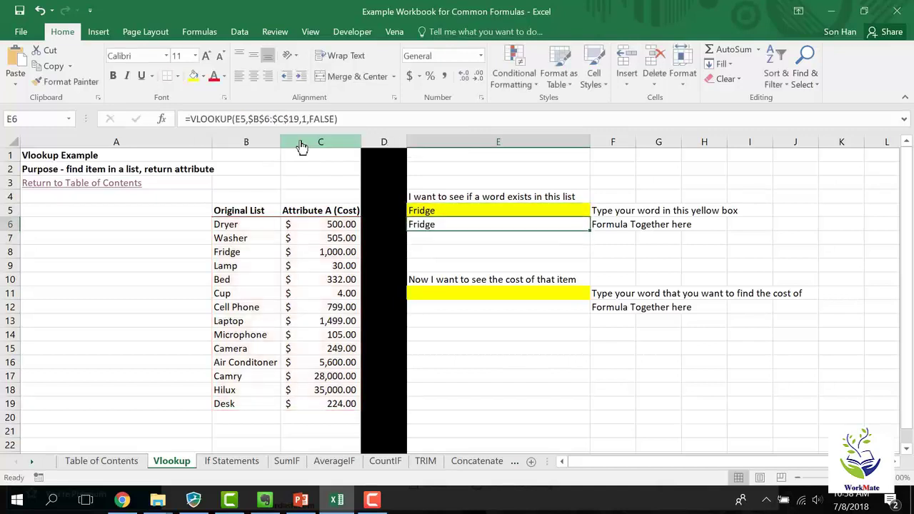
Make the lookup value in the E6 VLOOKUP absolute as $E$5.
left_click(243, 119)
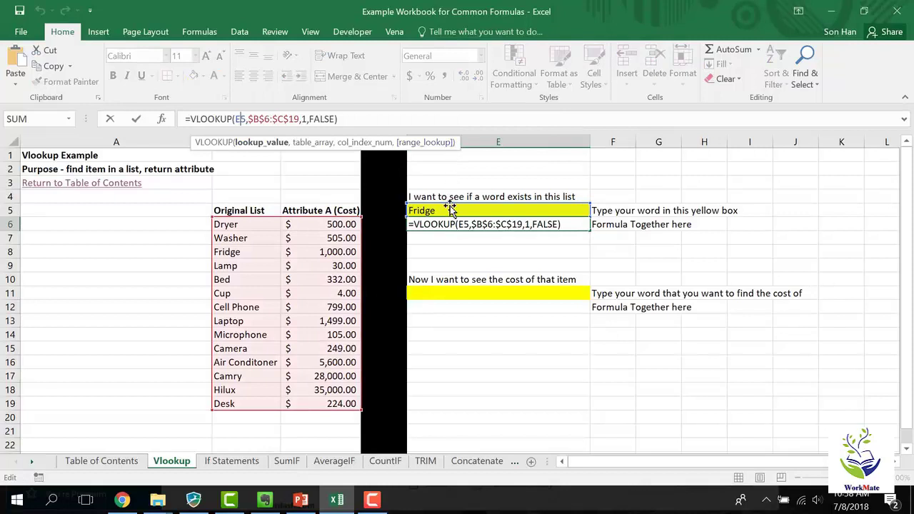
left_click(257, 142)
key("F4")
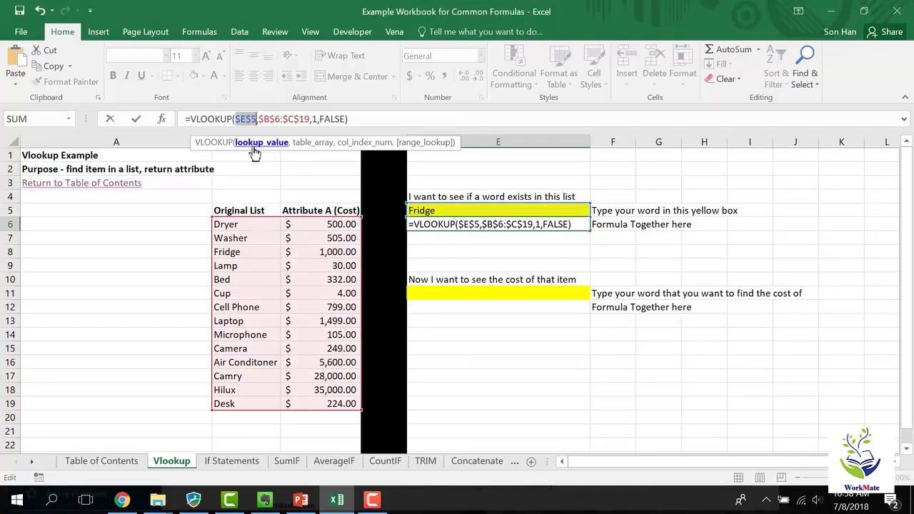
key("Return")
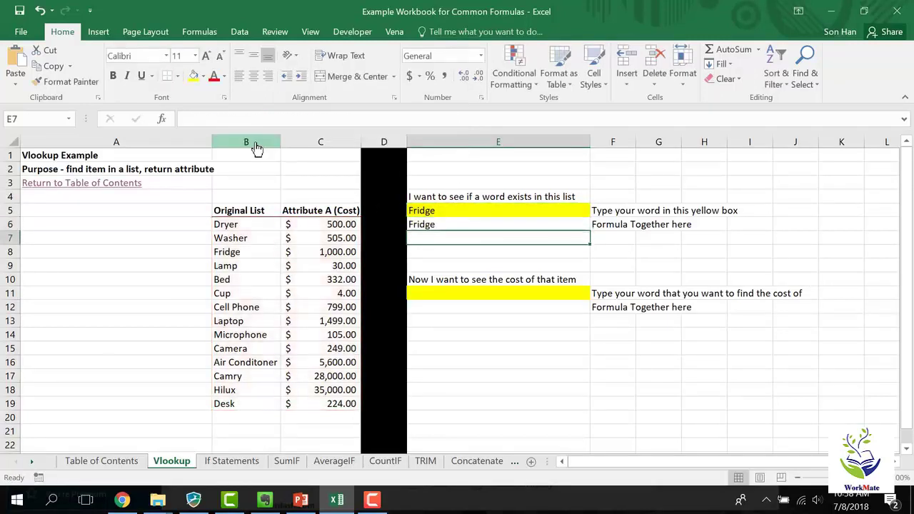
Copy the E6 VLOOKUP into E19 to test its absolute references.
key("Up")
key("ctrl+c")
key("Down")
key("Down")
key("Down")
key("Down")
key("Down")
key("Down")
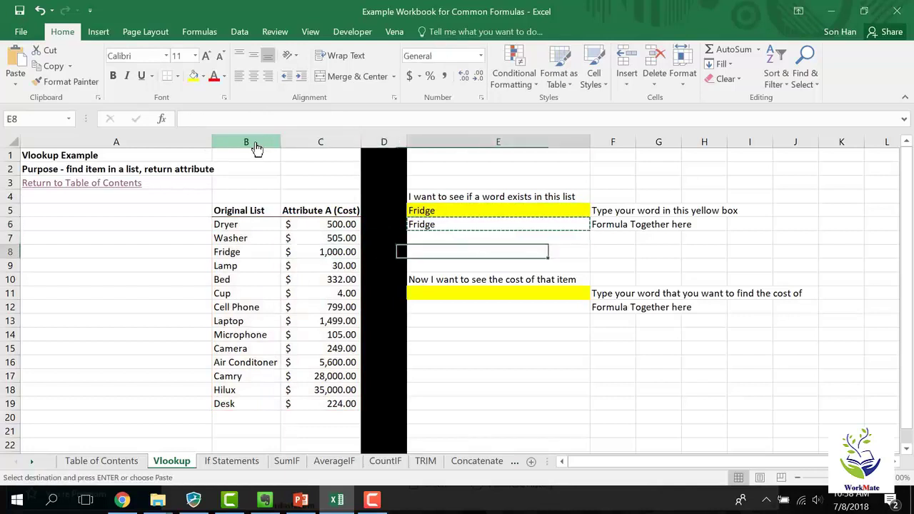
key("Down")
key("Down")
key("Down")
key("Down")
key("Down")
key("Down")
key("Down")
key("ctrl+v")
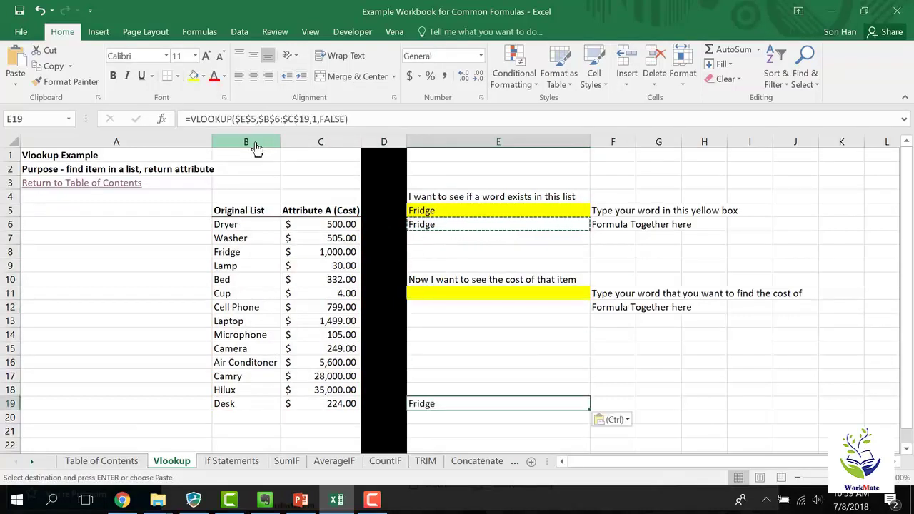
Examine the lookup and table references of the E19 copy, clear E19, and check the formula in E6.
key("F2")
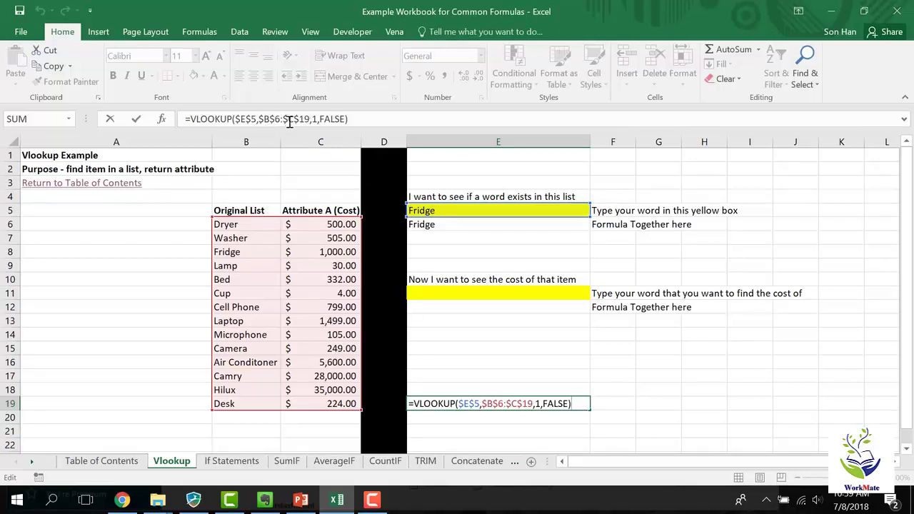
key("Escape")
key("F2")
key("Escape")
key("F2")
key("Escape")
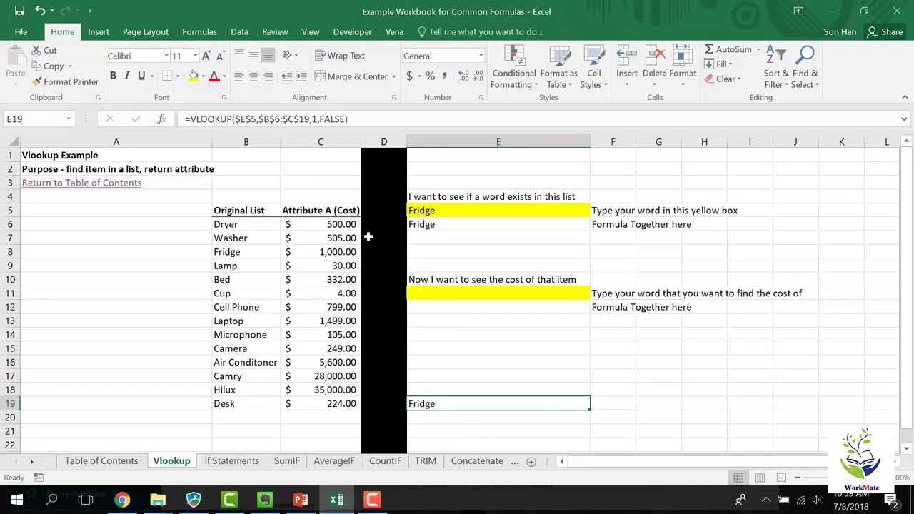
key("Delete")
double_click(483, 226)
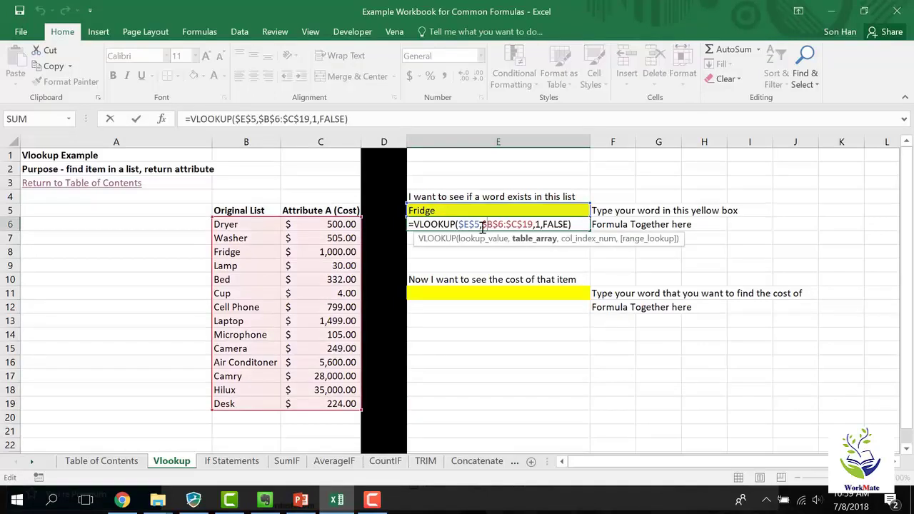
key("Escape")
Start a VLOOKUP in the yellow cell E11 with the absolute reference $E$5 as its lookup value.
left_click(475, 280)
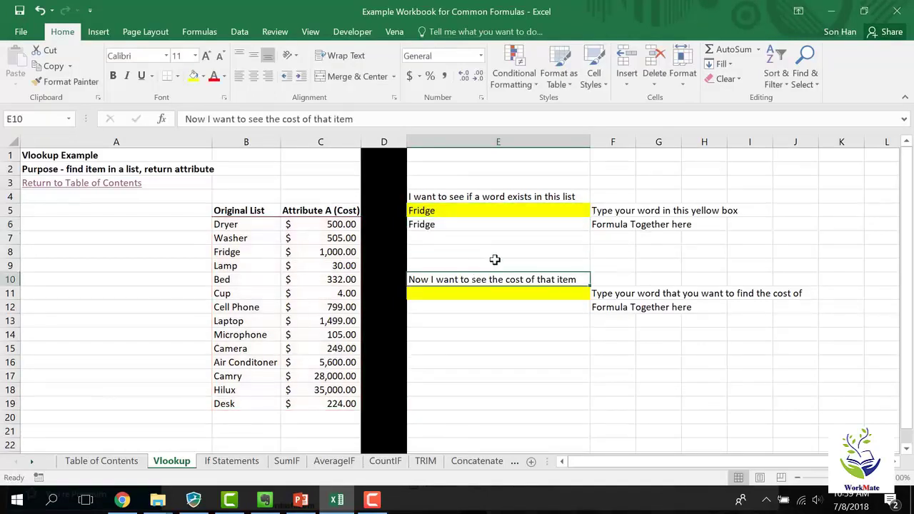
left_click(499, 297)
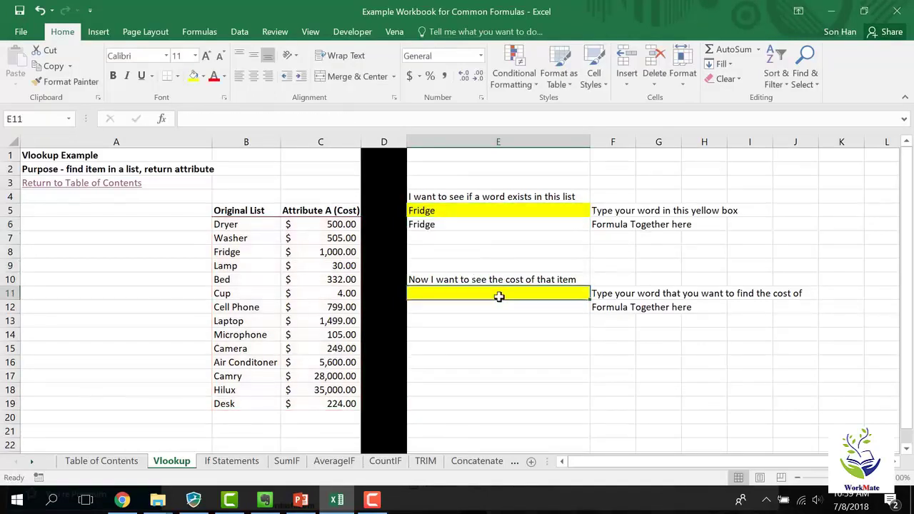
left_click_drag(243, 225, 272, 401)
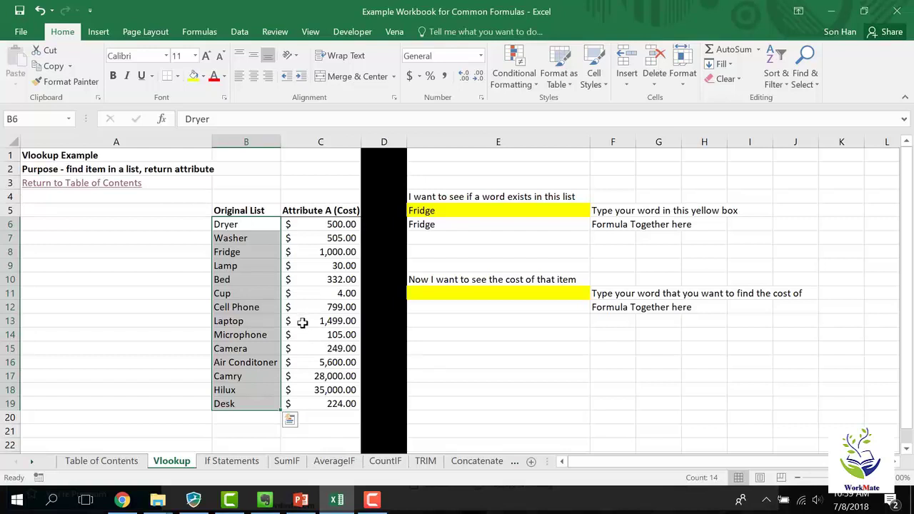
left_click(468, 295)
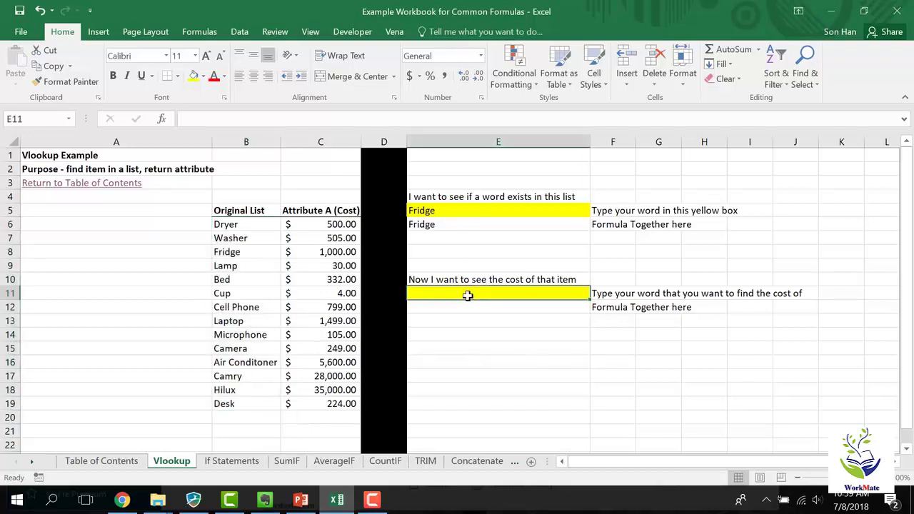
type("=vlookup(")
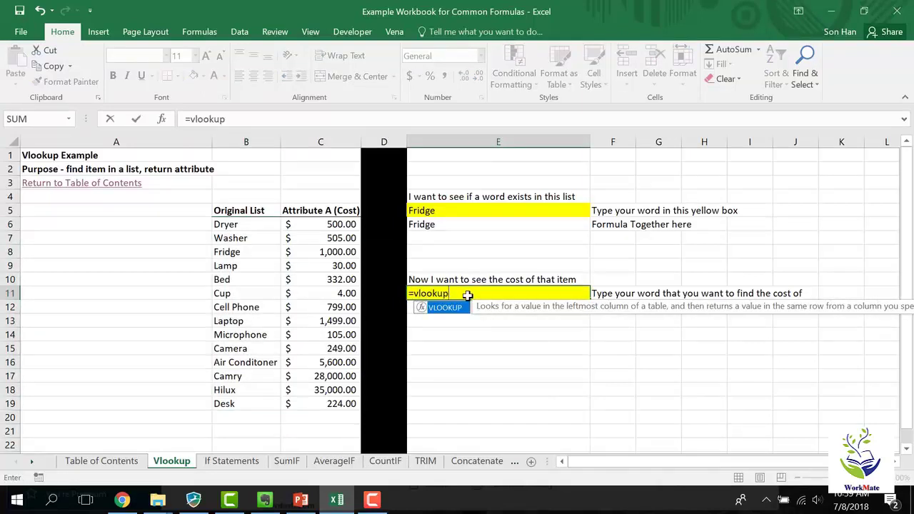
left_click(450, 212)
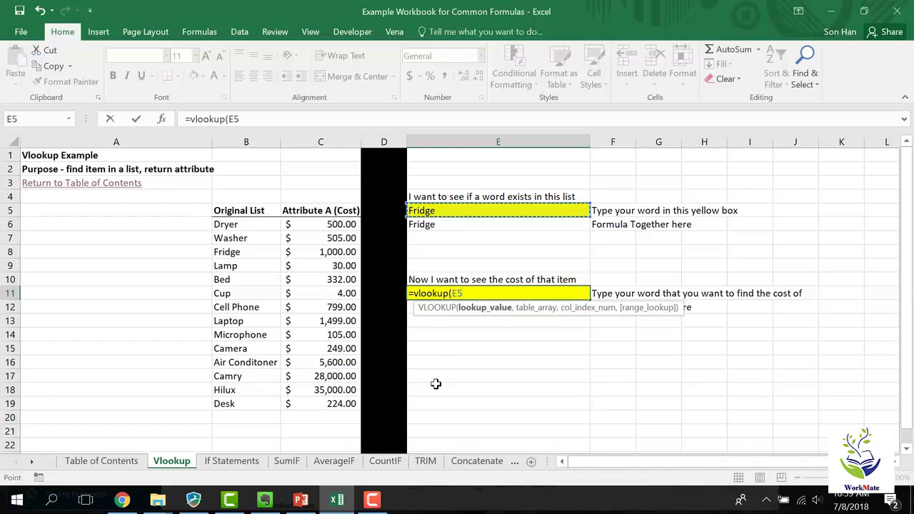
key("F4")
type(",")
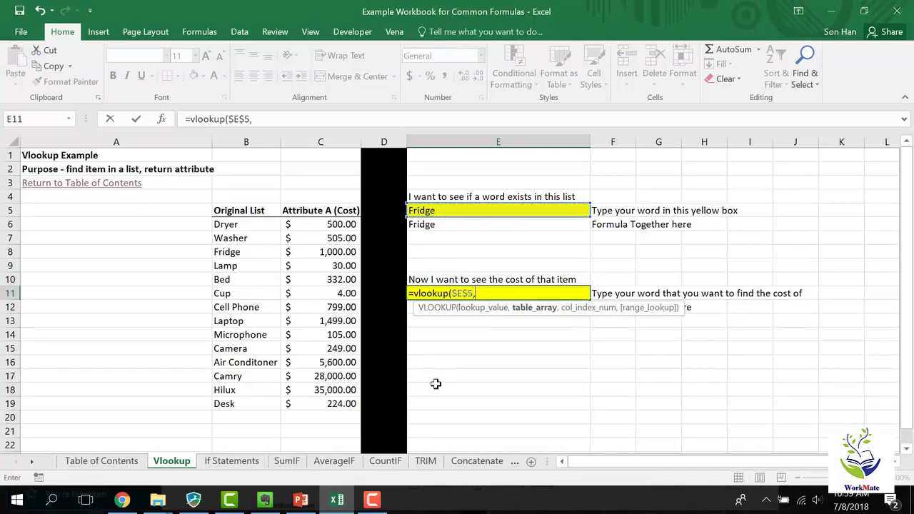
Complete the E11 VLOOKUP with table range $B$6:$C$19, column index 2 and FALSE, and apply the Accounting number format.
left_click_drag(275, 223, 319, 404)
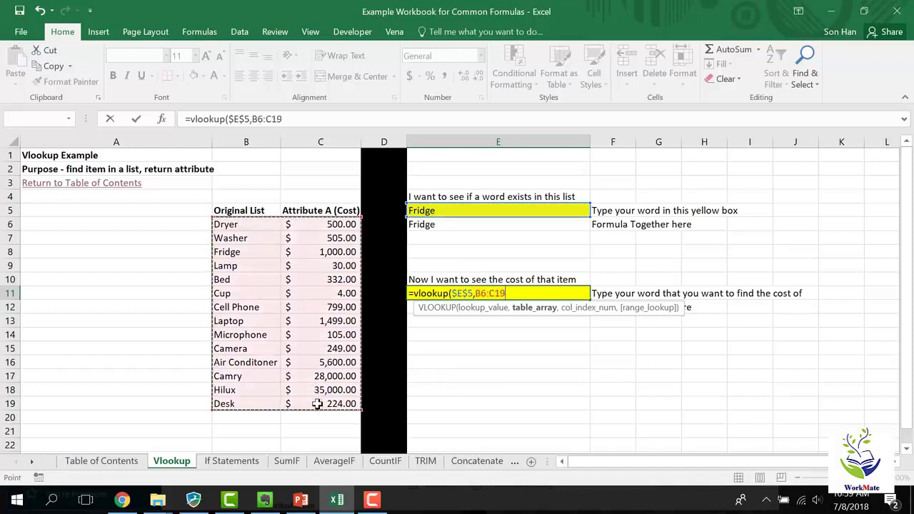
key("F4")
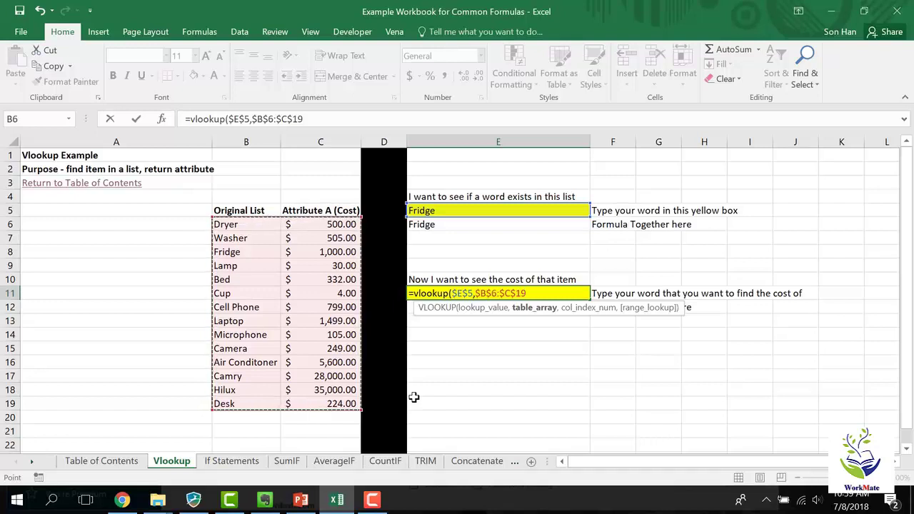
type(",2")
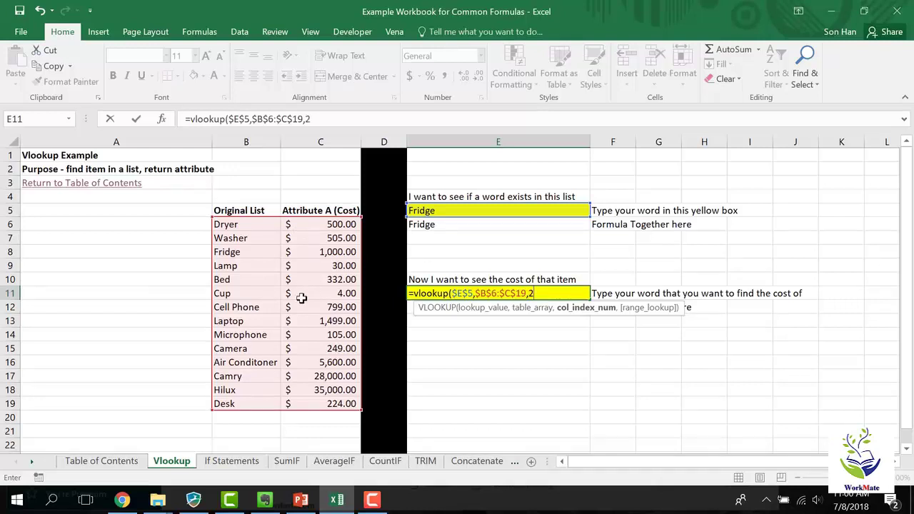
type(",false)")
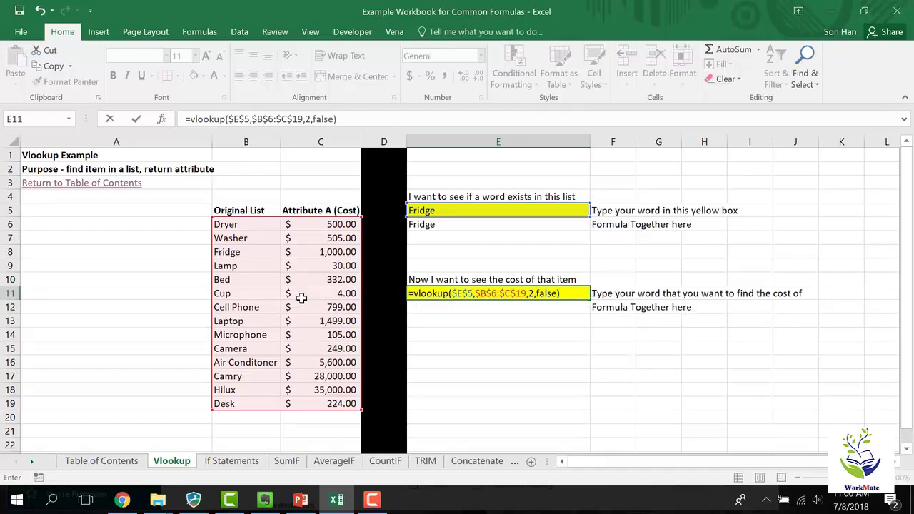
key("ctrl+Return")
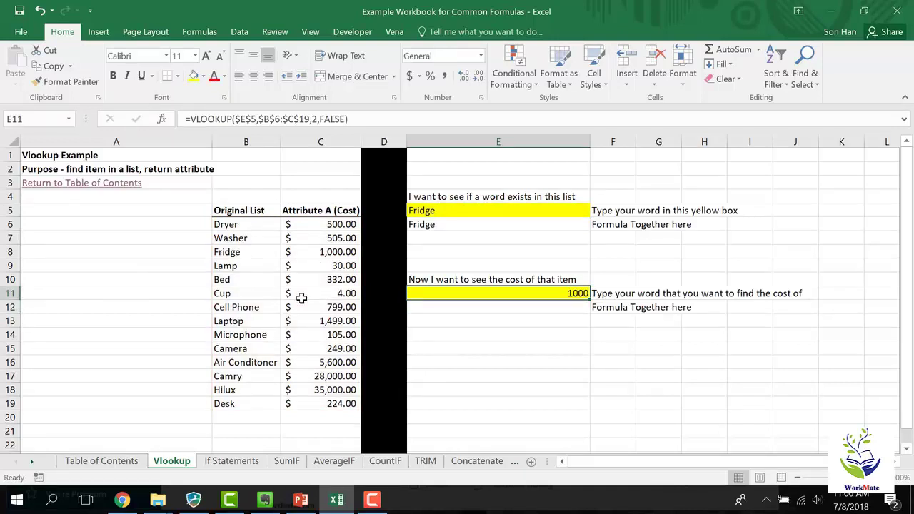
left_click(409, 75)
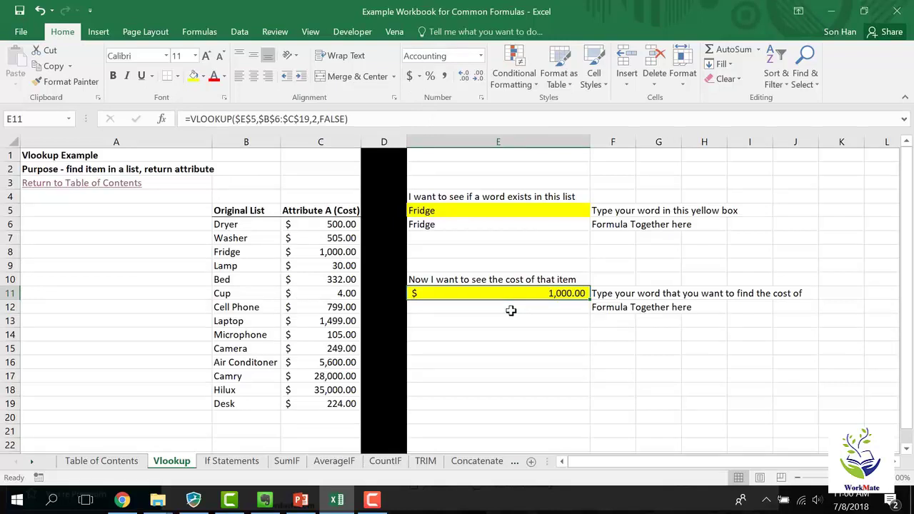
Enter Laptop as the lookup word in E5 to test both VLOOKUPs.
key("Up")
key("Up")
key("Up")
key("Up")
key("Up")
key("Up")
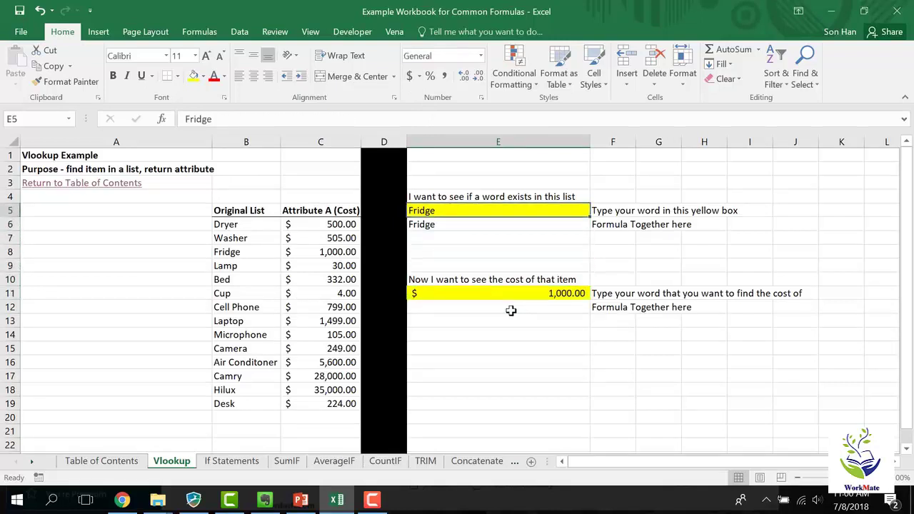
type("Laptop")
key("Return")
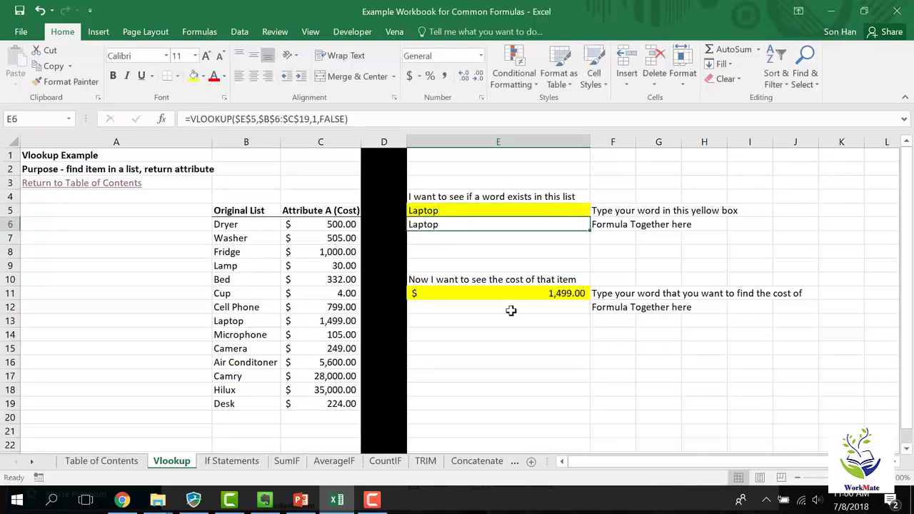
Change the lookup word in E5 to Desk.
key("Down")
key("Up")
key("Up")
type("Desk")
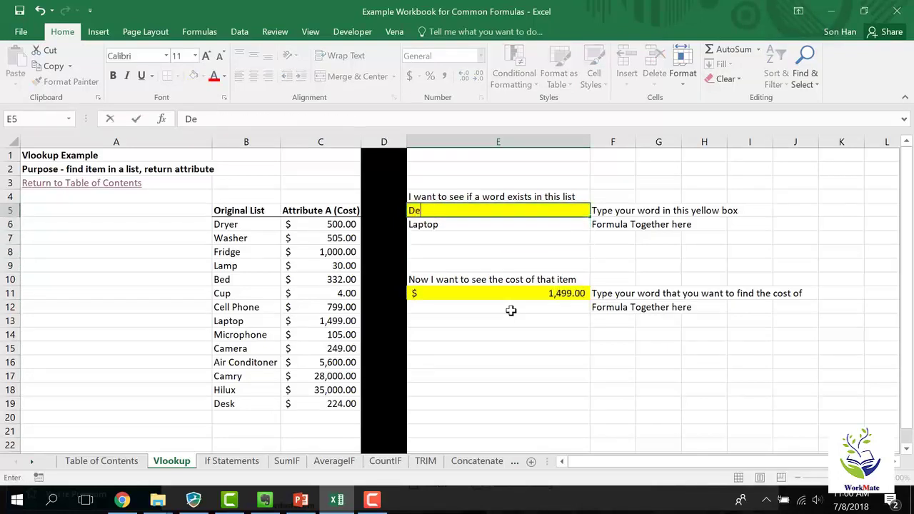
key("Return")
key("Up")
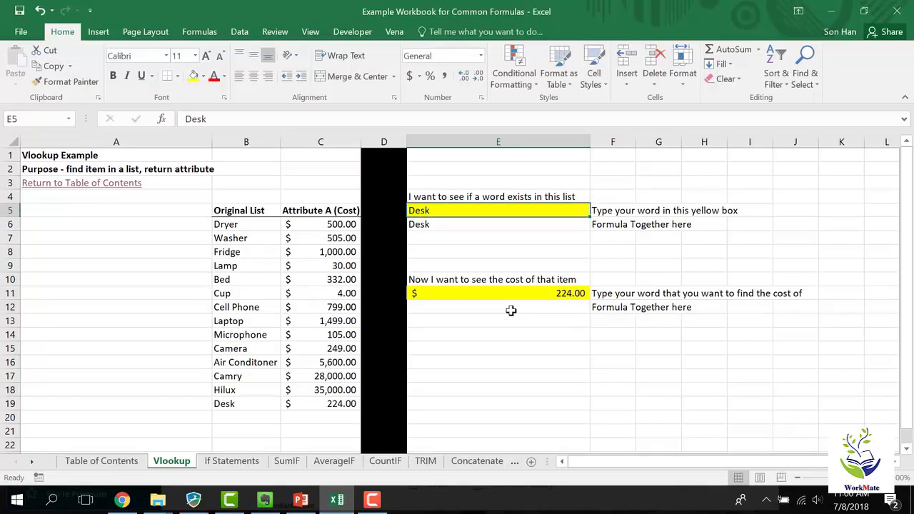
Try Bed as the lookup word in E5, and replace it with Cup.
type("Bed")
key("Return")
key("Up")
type("Cup")
key("Return")
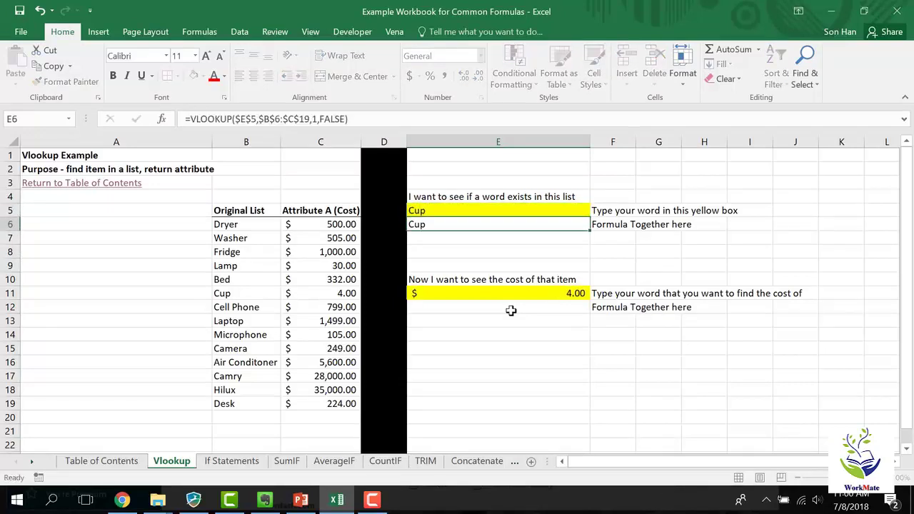
Replace the $E$5 lookup value in the E11 VLOOKUP with the quoted text "Cup".
key("Down")
key("Down")
key("Down")
key("Down")
key("Down")
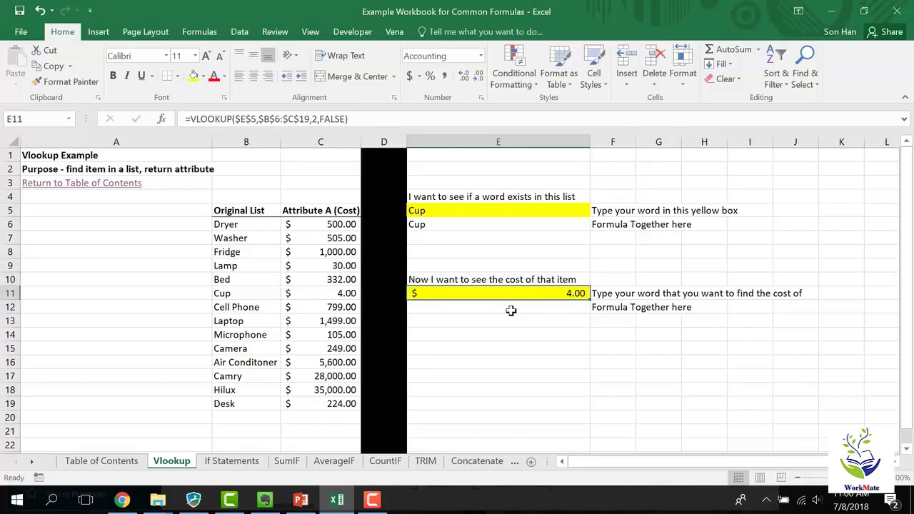
key("F2")
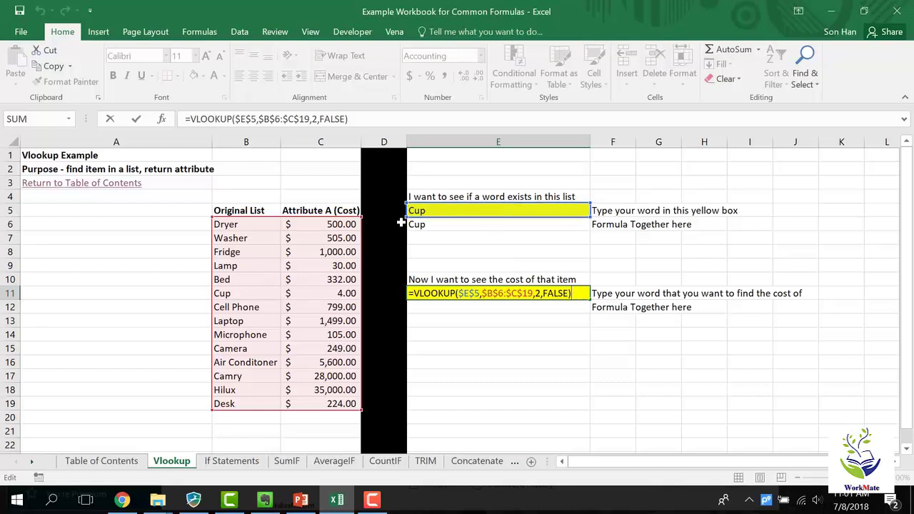
left_click(479, 293)
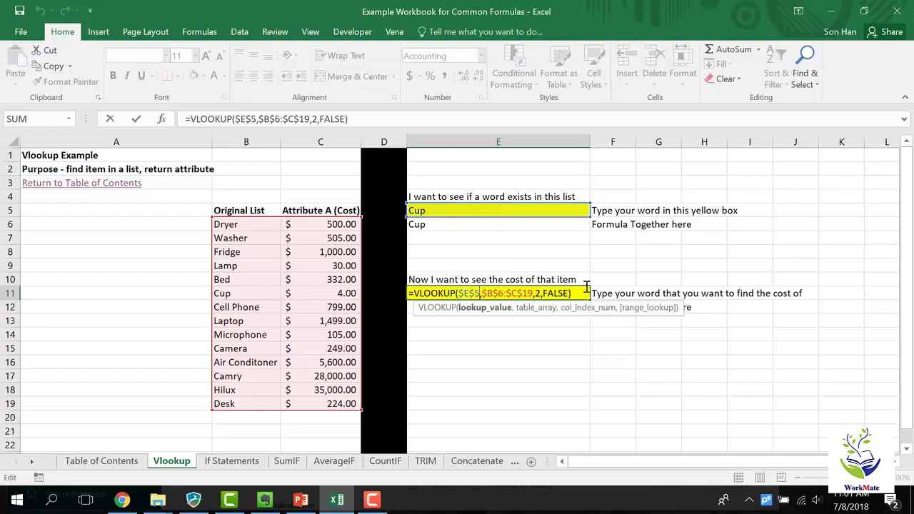
key("BackSpace")
key("BackSpace")
key("BackSpace")
key("BackSpace")
type("\"Cup\"")
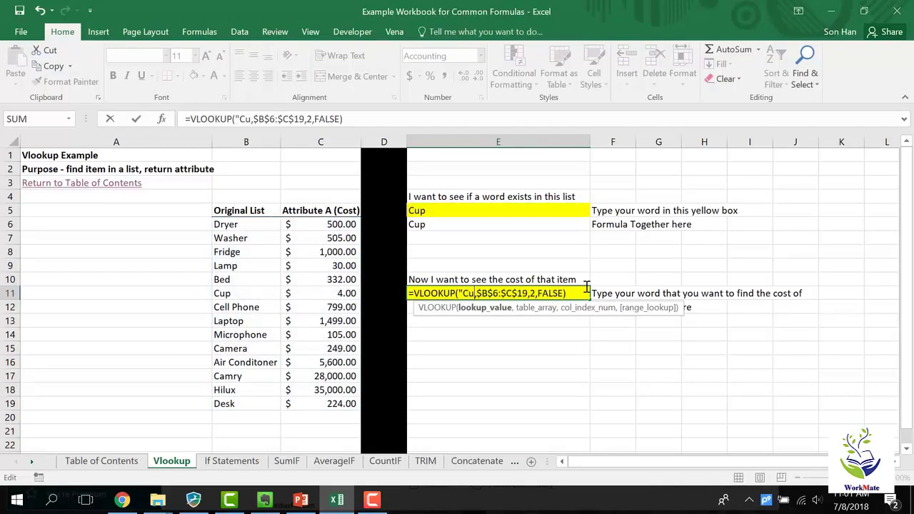
key("Return")
key("Up")
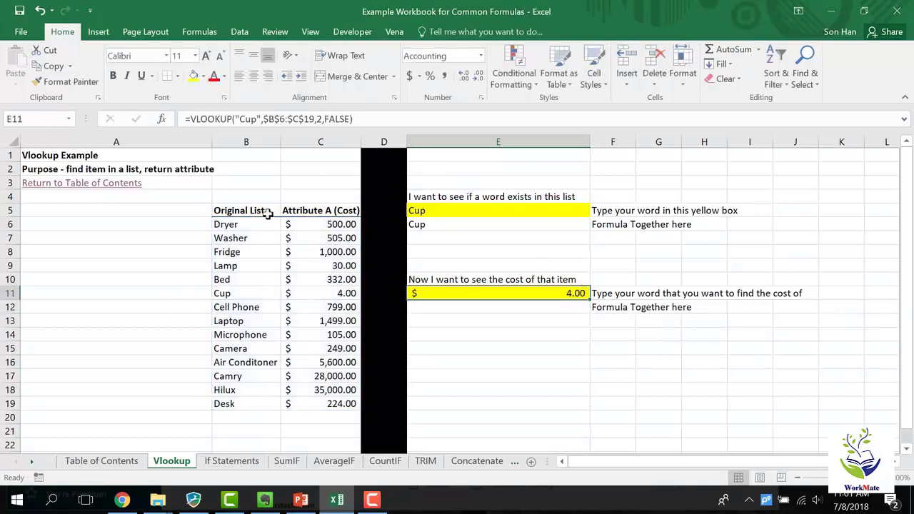
Change the quoted lookup text in the E11 VLOOKUP to "Desk".
left_click(262, 119)
key("BackSpace")
key("BackSpace")
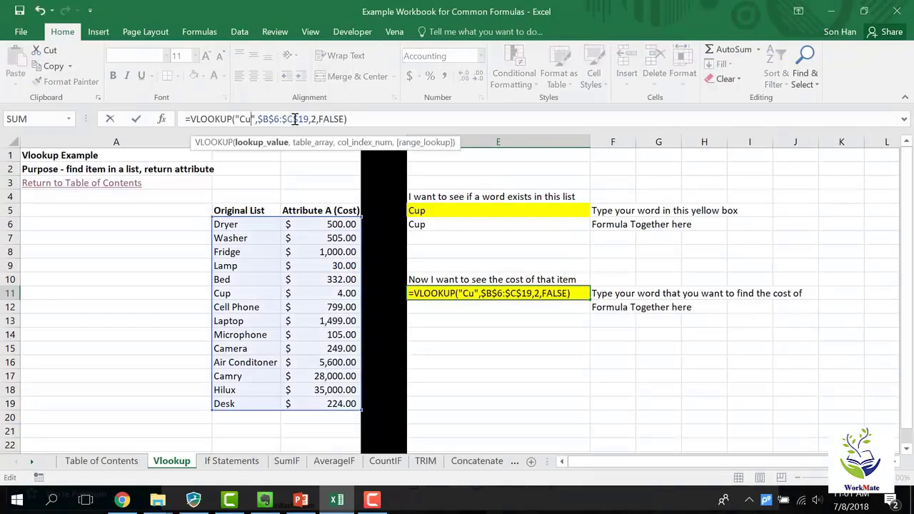
type("D")
key("BackSpace")
key("BackSpace")
type("Desk")
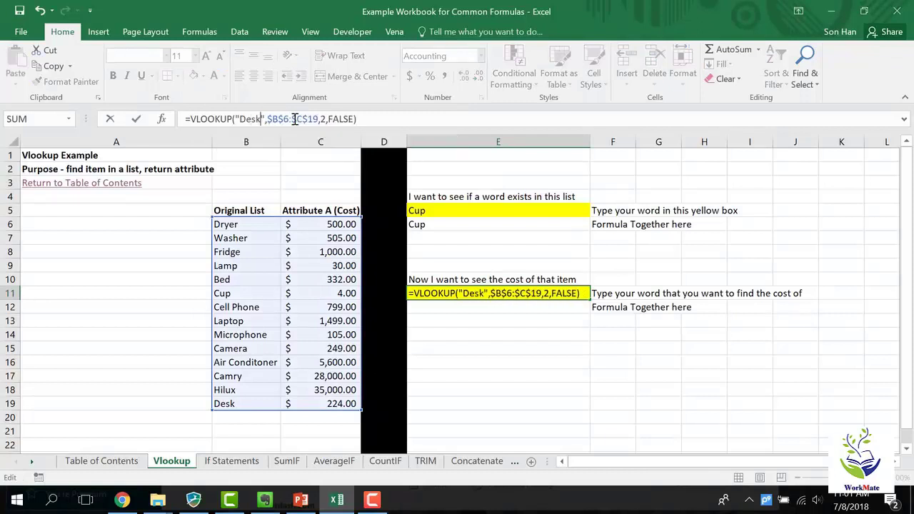
key("Return")
key("Up")
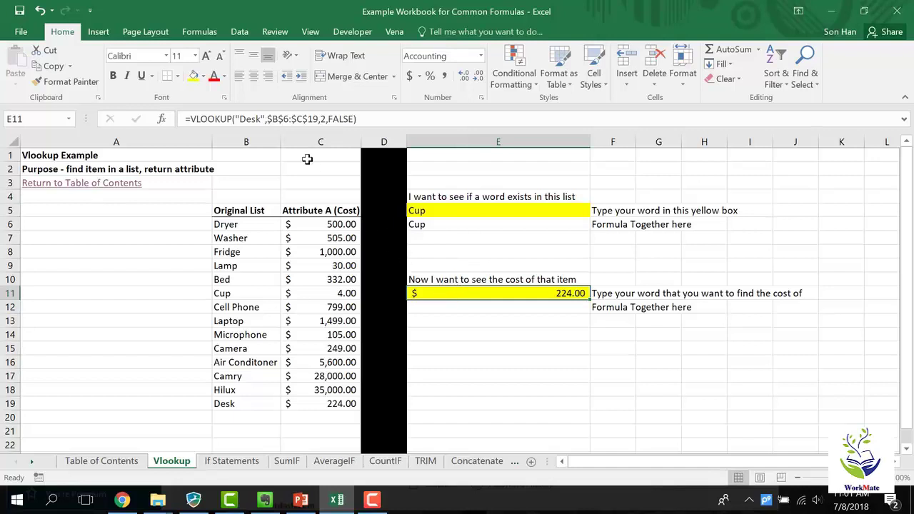
Replace the quoted lookup text in the E11 VLOOKUP with a reference to cell E5.
left_click(268, 119)
key("BackSpace")
key("BackSpace")
key("BackSpace")
key("BackSpace")
key("BackSpace")
key("BackSpace")
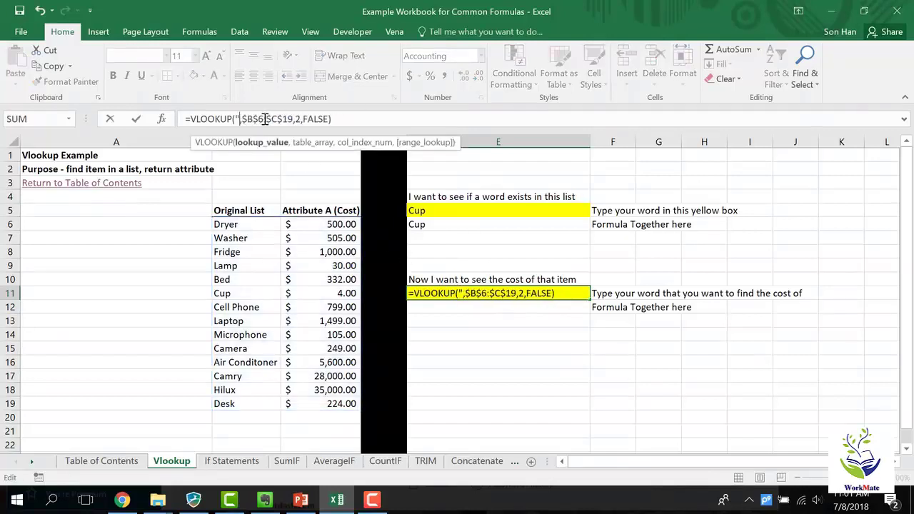
left_click(416, 206)
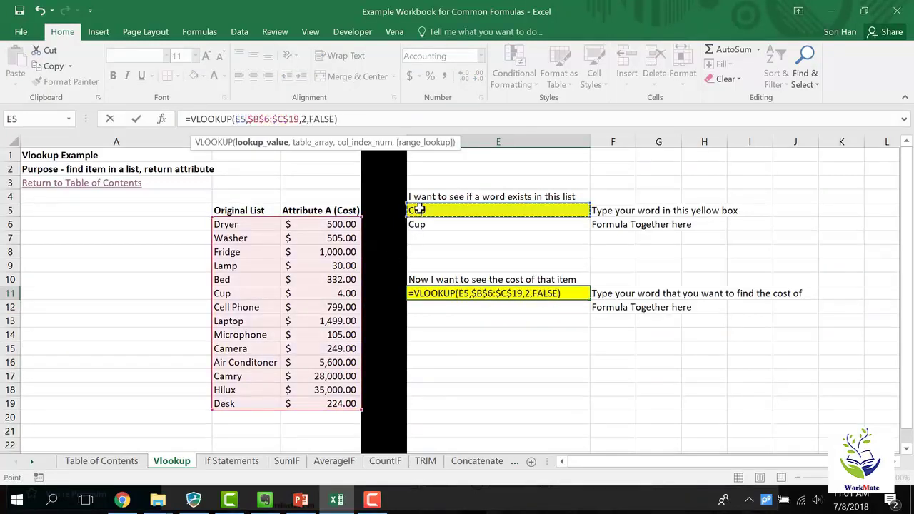
key("Return")
key("Up")
Enter Washer as the lookup word in E5.
left_click(418, 210)
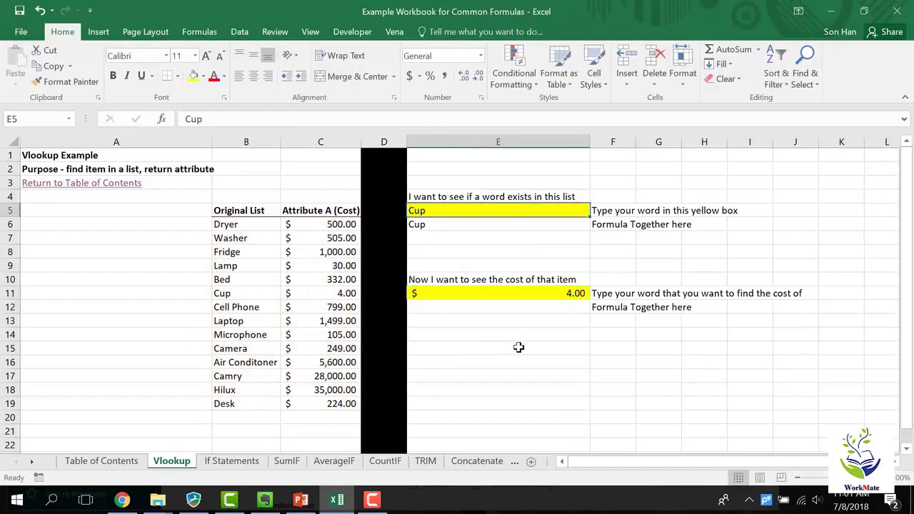
type("Washer")
key("Return")
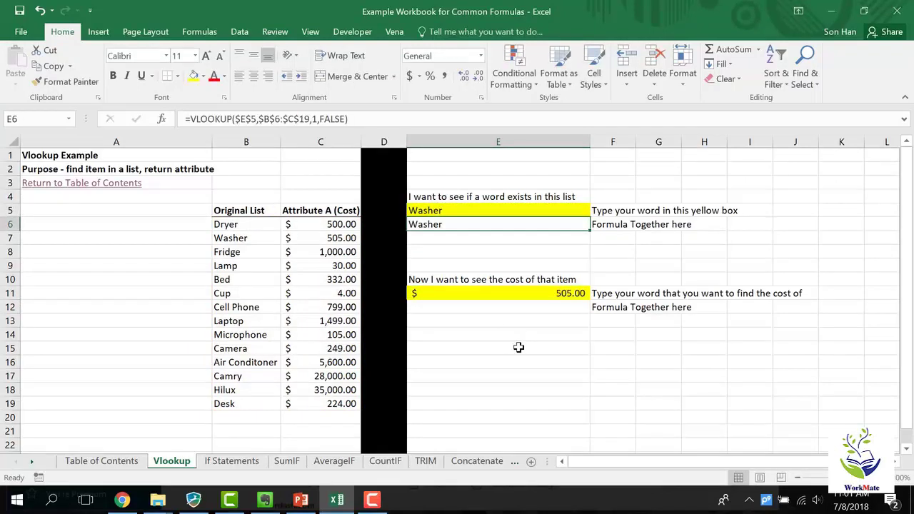
key("Down")
key("Down")
key("Down")
key("Down")
key("Down")
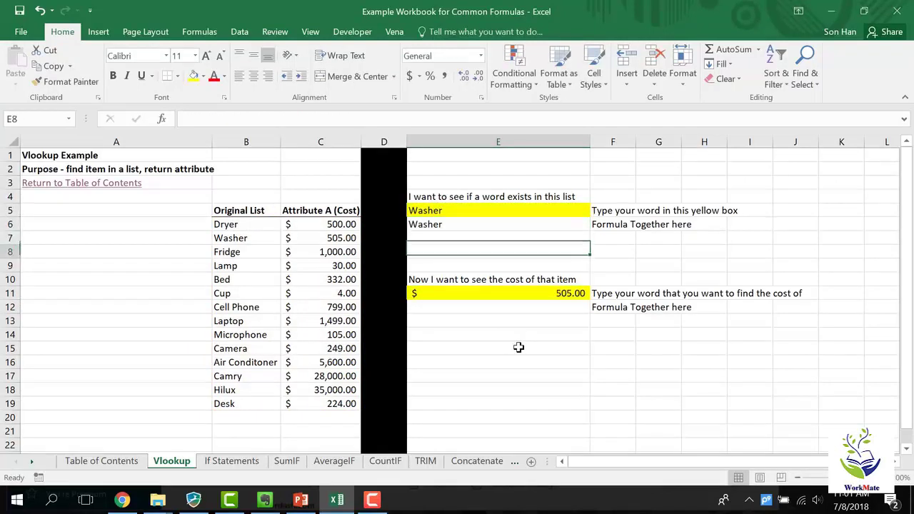
key("Up")
key("Up")
key("Up")
key("Up")
key("Up")
key("Up")
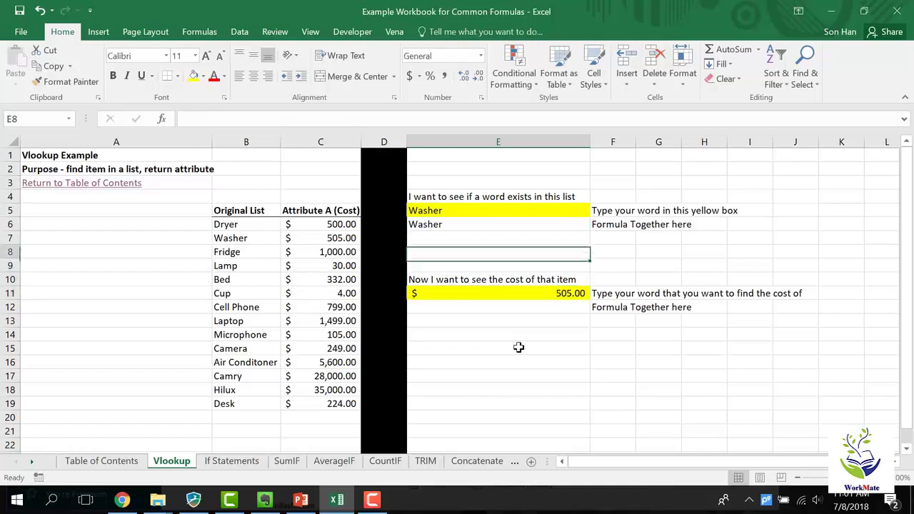
key("Right")
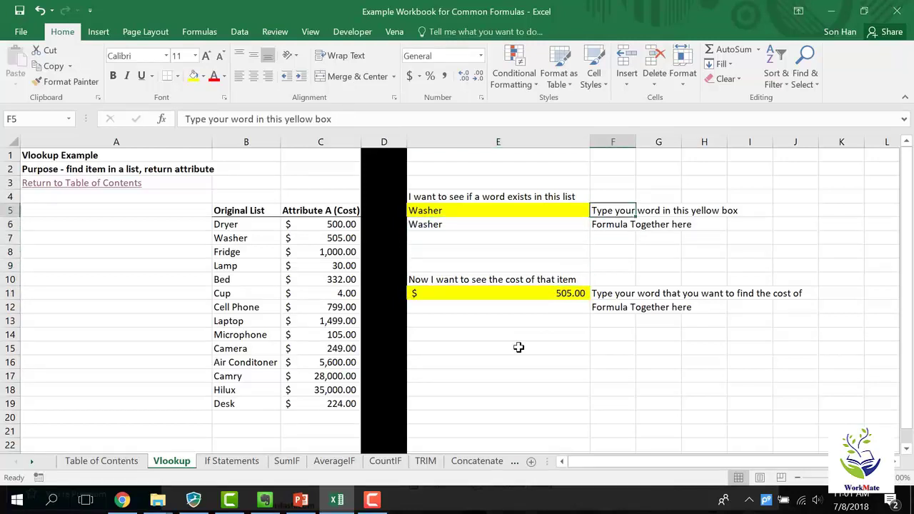
Examine the VLOOKUP formulas in E6 and E11 without changing them.
left_click(465, 225)
double_click(464, 226)
key("Escape")
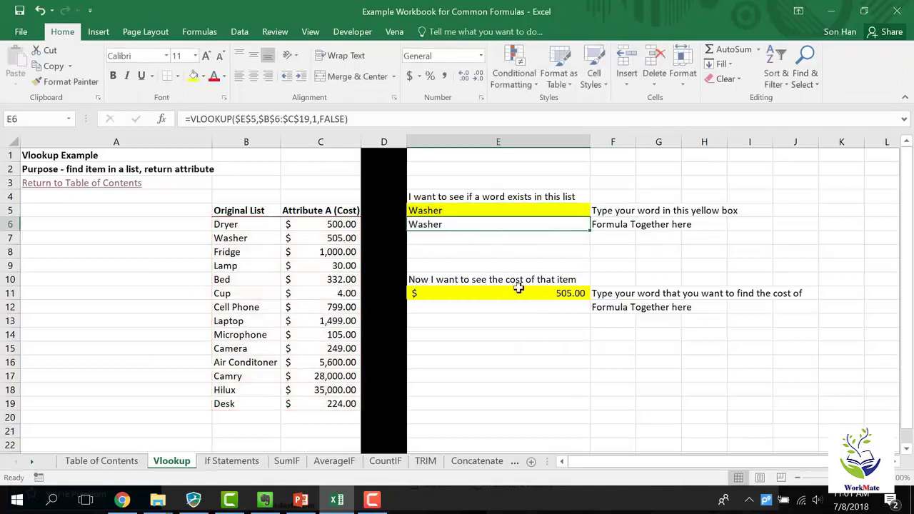
double_click(509, 296)
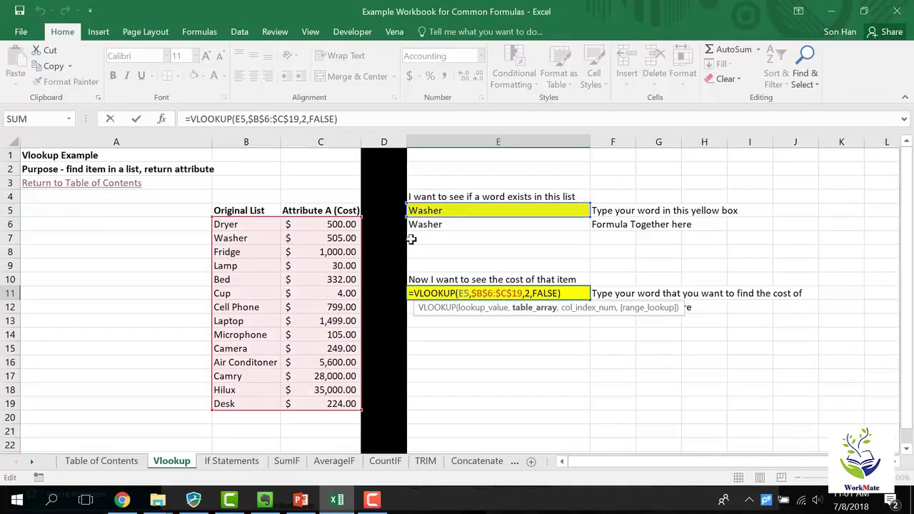
key("Escape")
Try inserting five blank columns between the cost column and the black divider, and undo the insertion.
left_click_drag(384, 141, 551, 147)
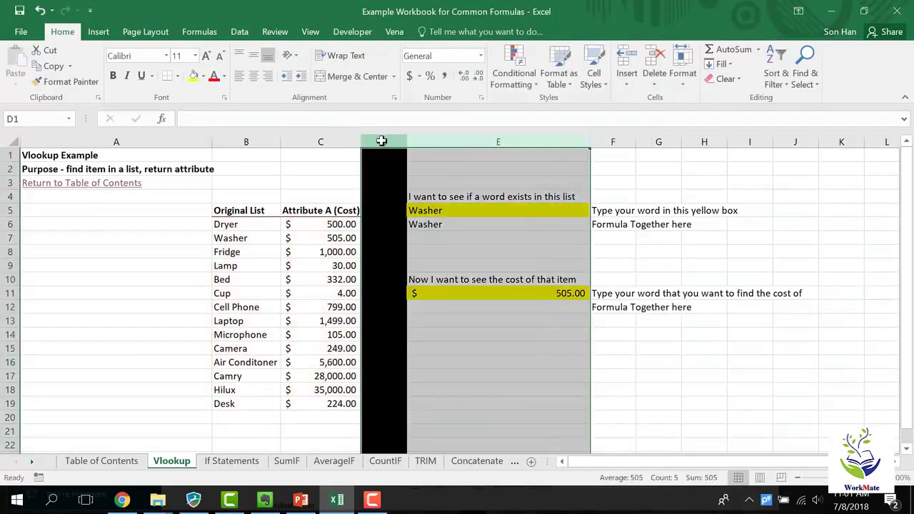
left_click_drag(382, 141, 706, 142)
right_click(676, 235)
left_click(708, 334)
left_click_drag(422, 211, 726, 401)
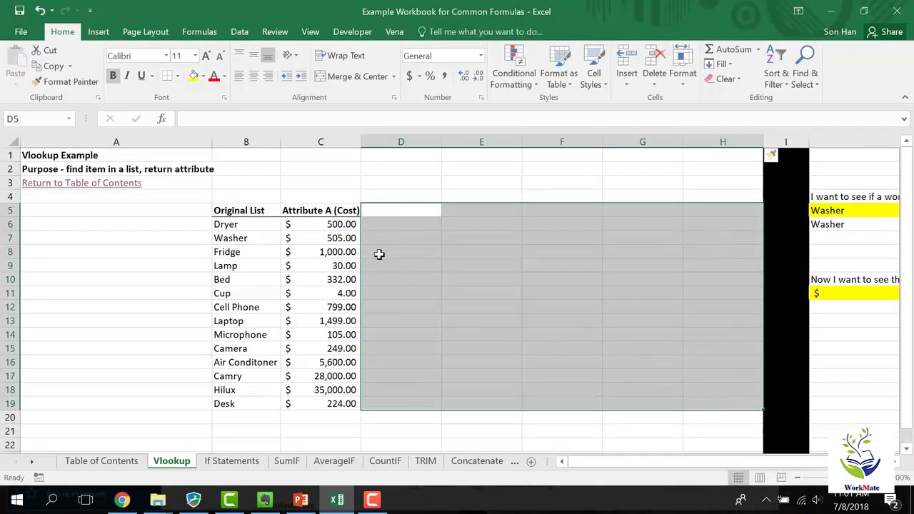
left_click_drag(274, 214, 623, 217)
left_click(508, 258)
key("ctrl+z")
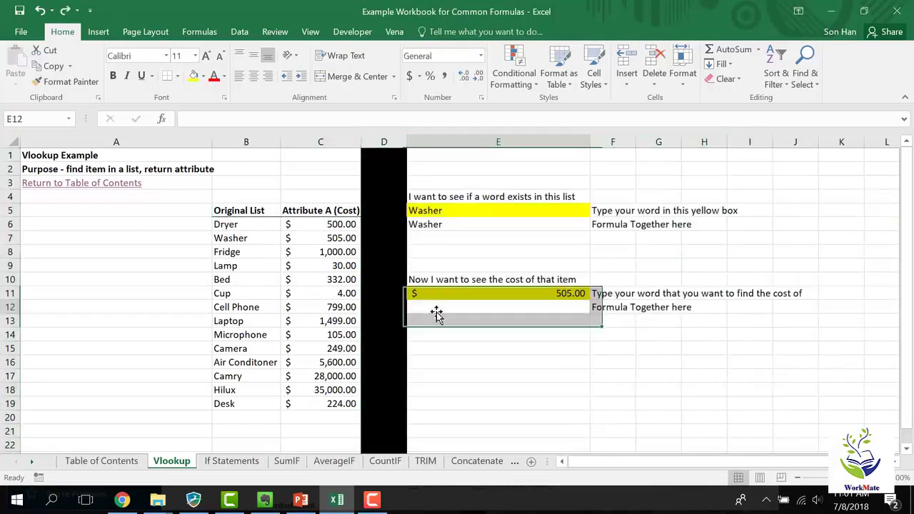
Review the lookup cell and table range referenced by the cost VLOOKUP in E11.
left_click(446, 294)
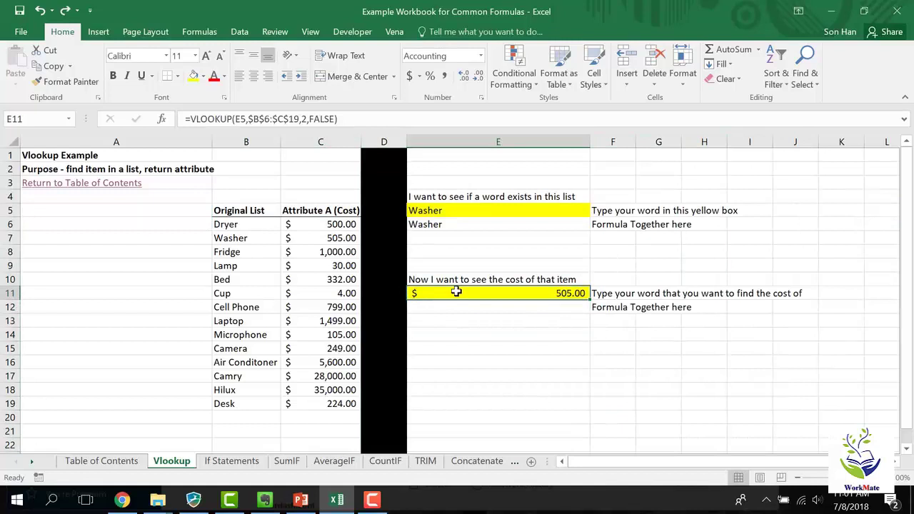
double_click(458, 293)
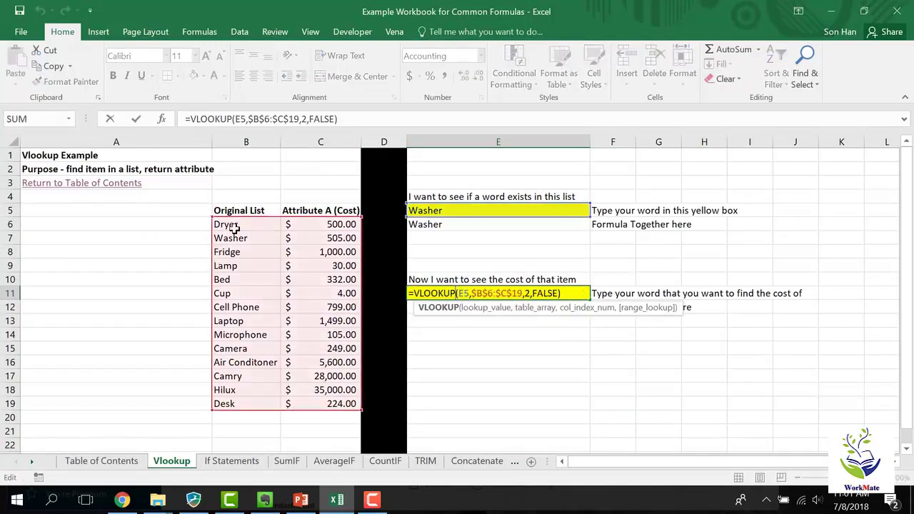
key("Escape")
key("F2")
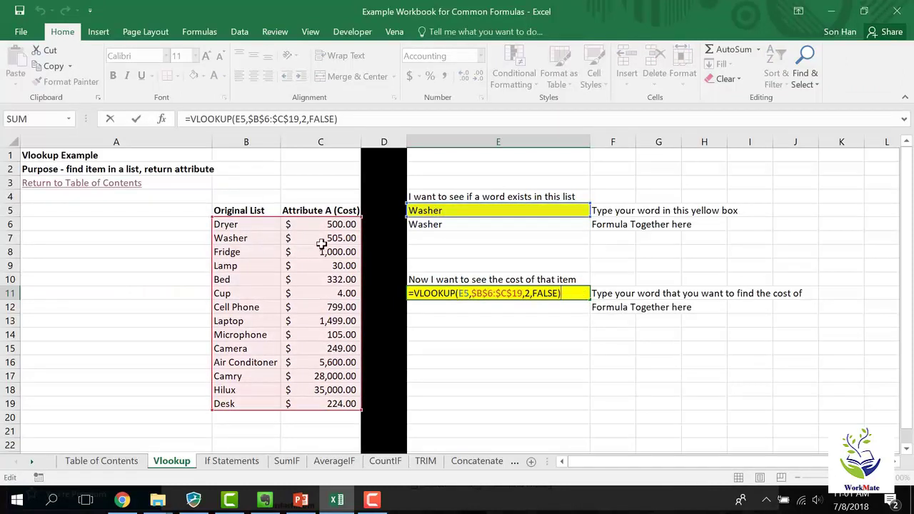
key("ctrl+Return")
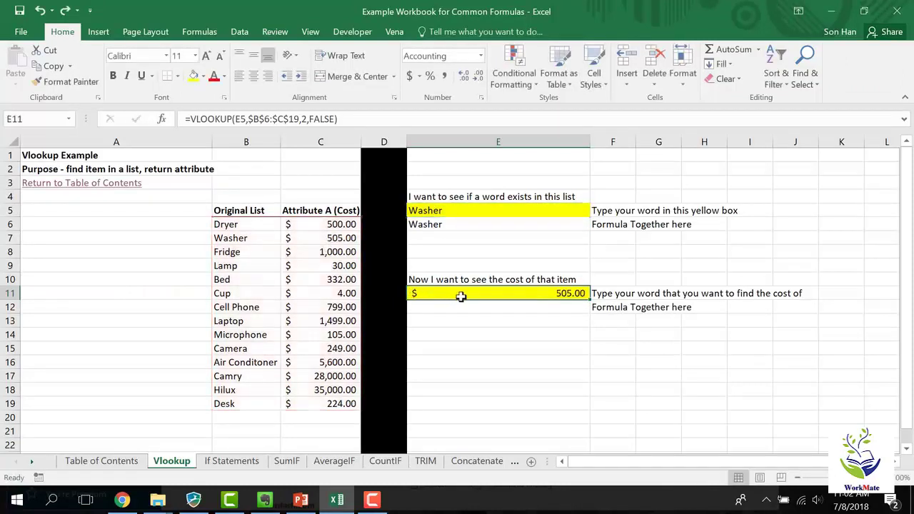
left_click(502, 322)
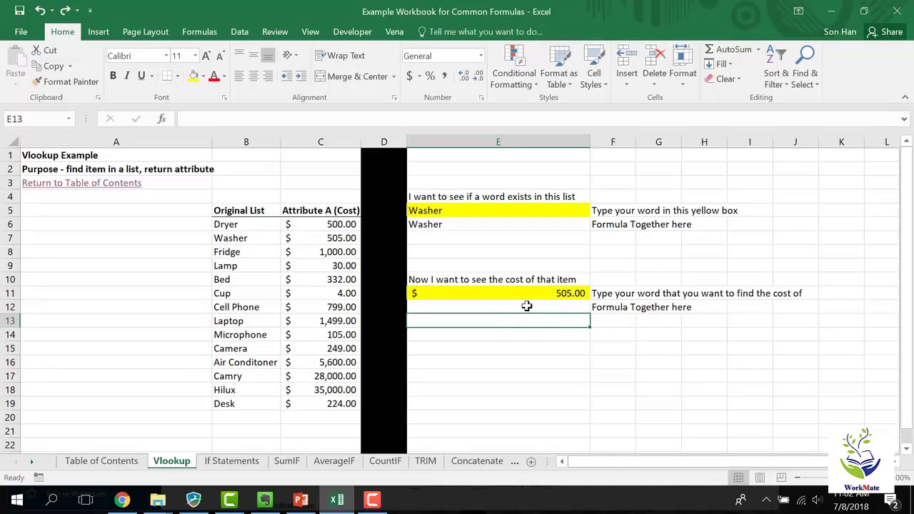